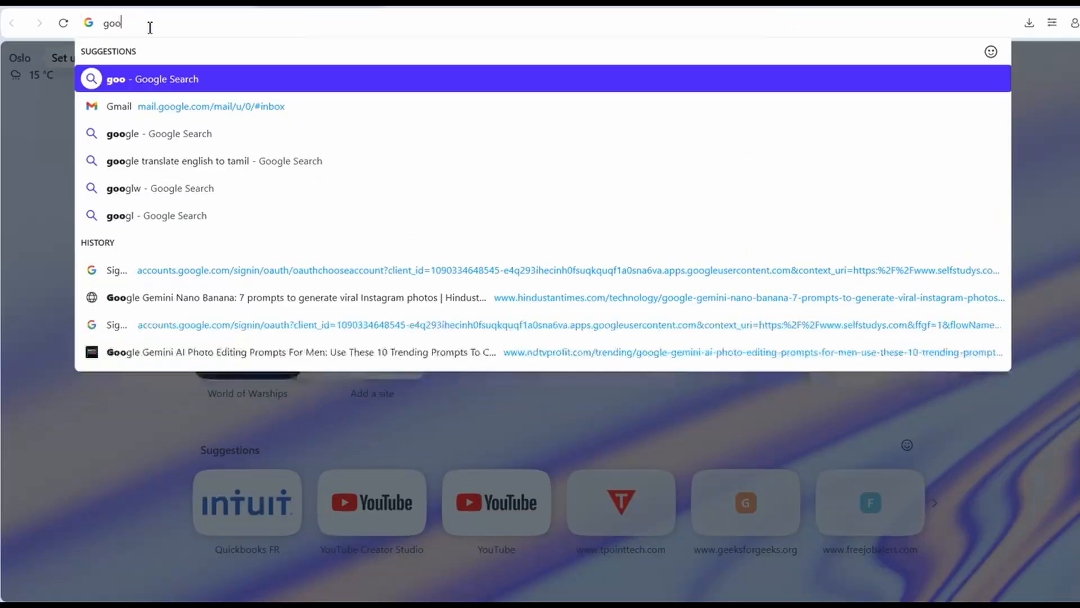
# Search Google for mysql and open the official MySQL website.
pyautogui.press('Return')
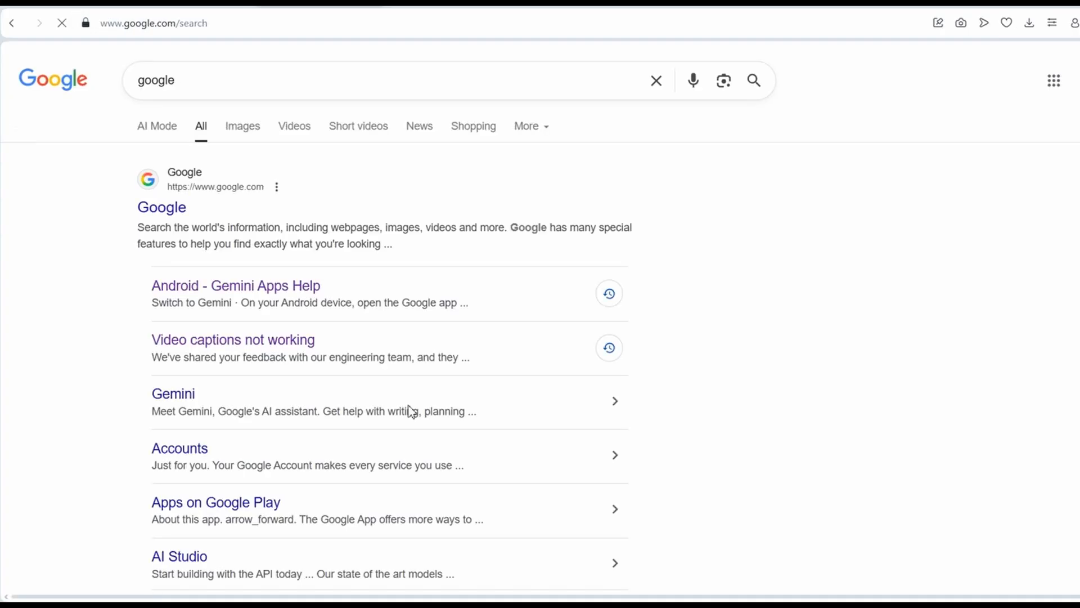
pyautogui.doubleClick(157, 80)
pyautogui.write('mysql')
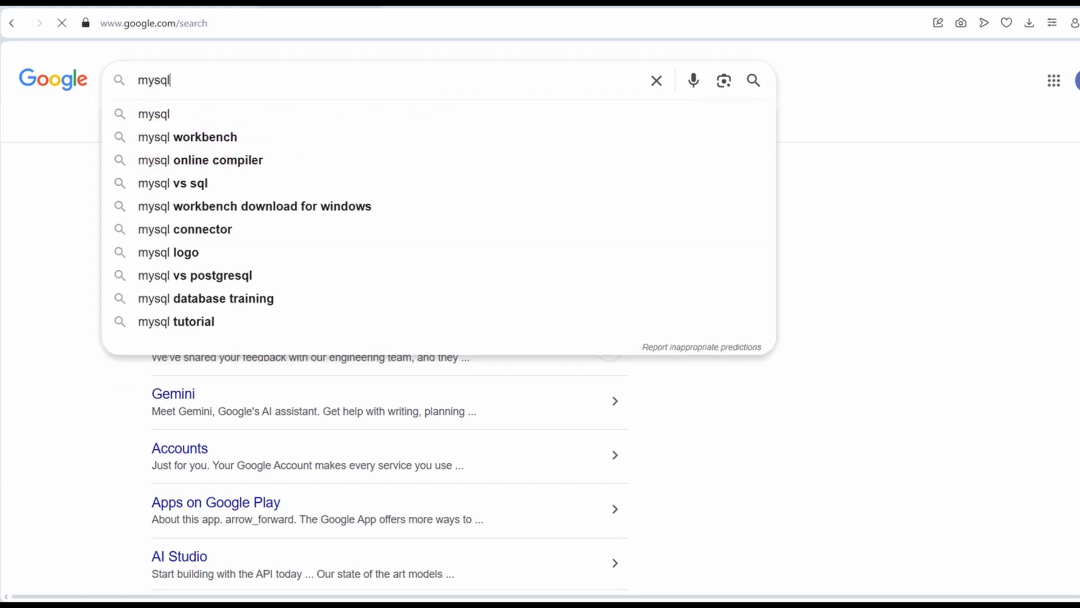
pyautogui.press('Return')
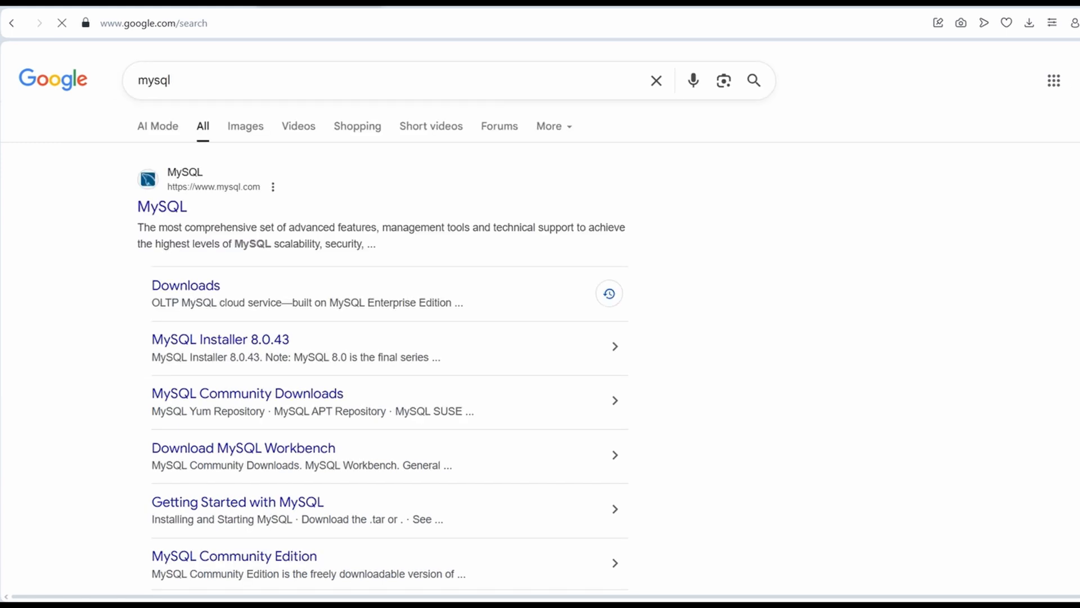
pyautogui.click(171, 211)
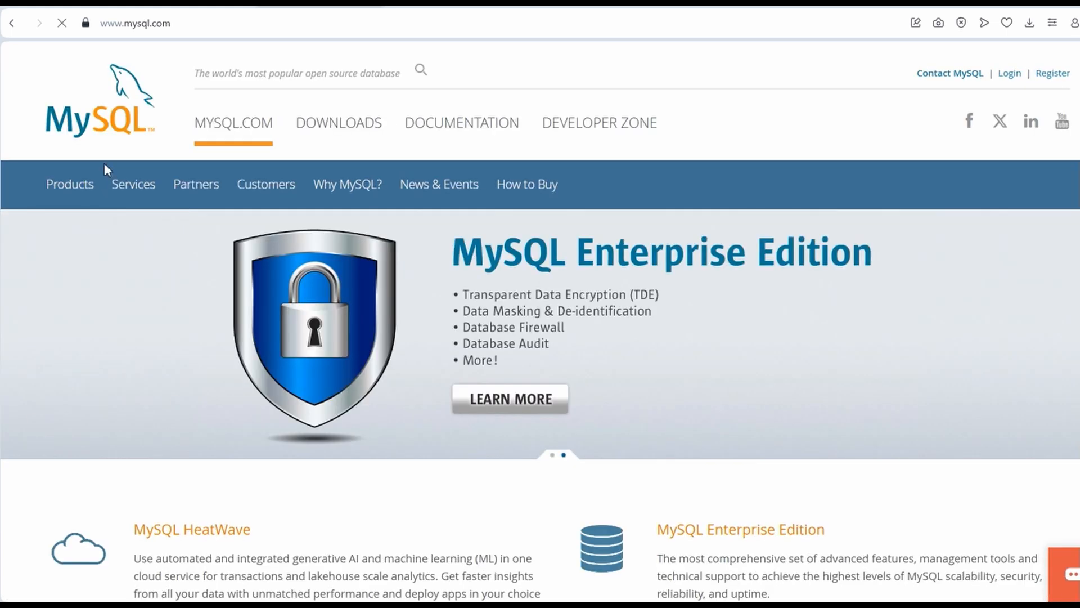
# Go to the MySQL Community (GPL) Downloads and open the MySQL Installer for Windows page.
pyautogui.click(352, 131)
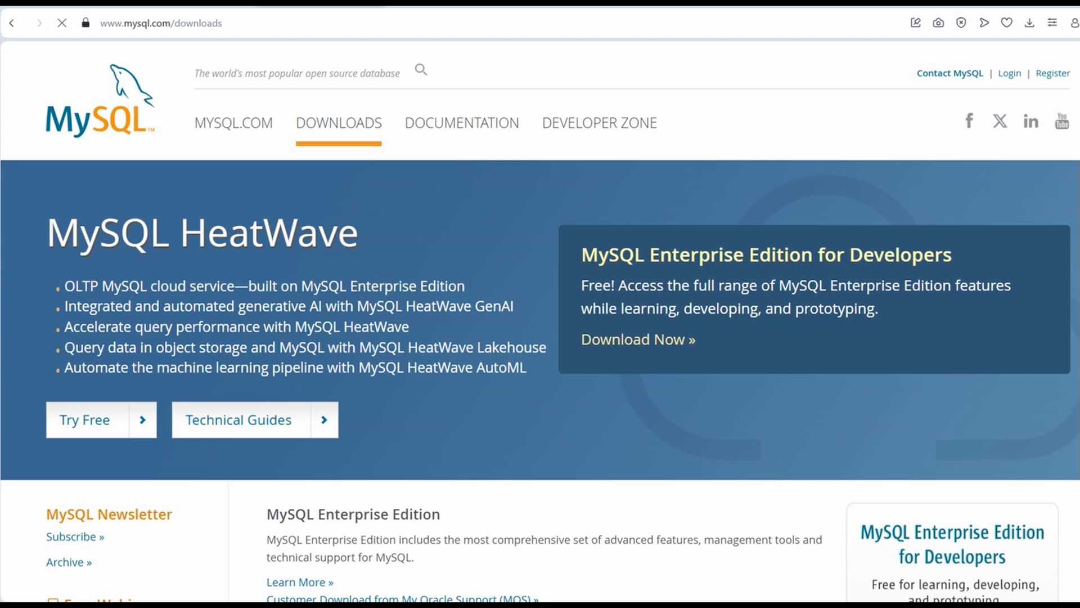
pyautogui.scroll(-10, 447, 311)
pyautogui.scroll(2, 446, 312)
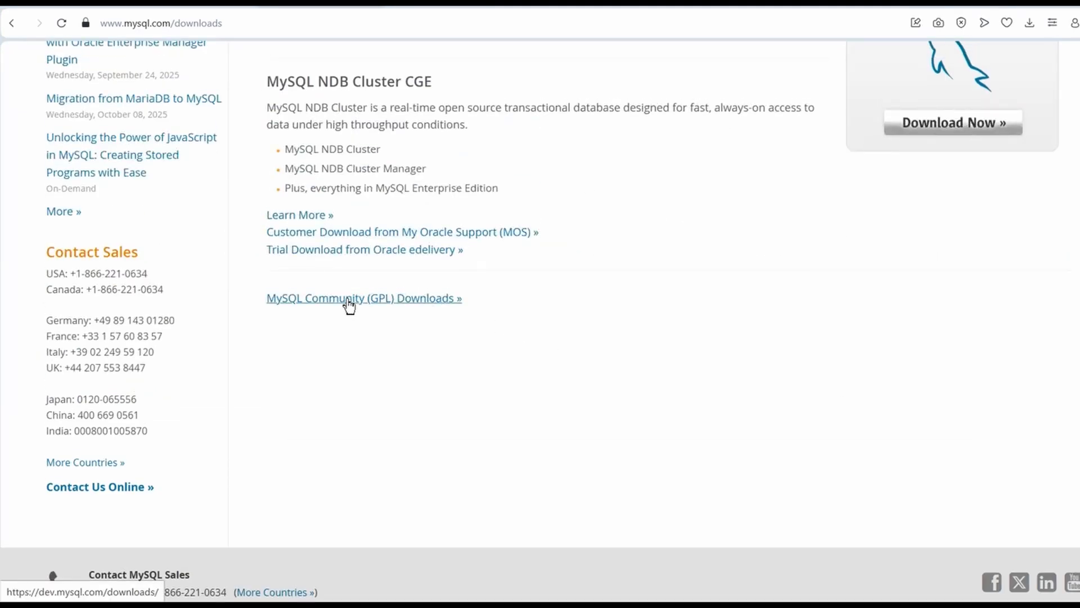
pyautogui.click(349, 306)
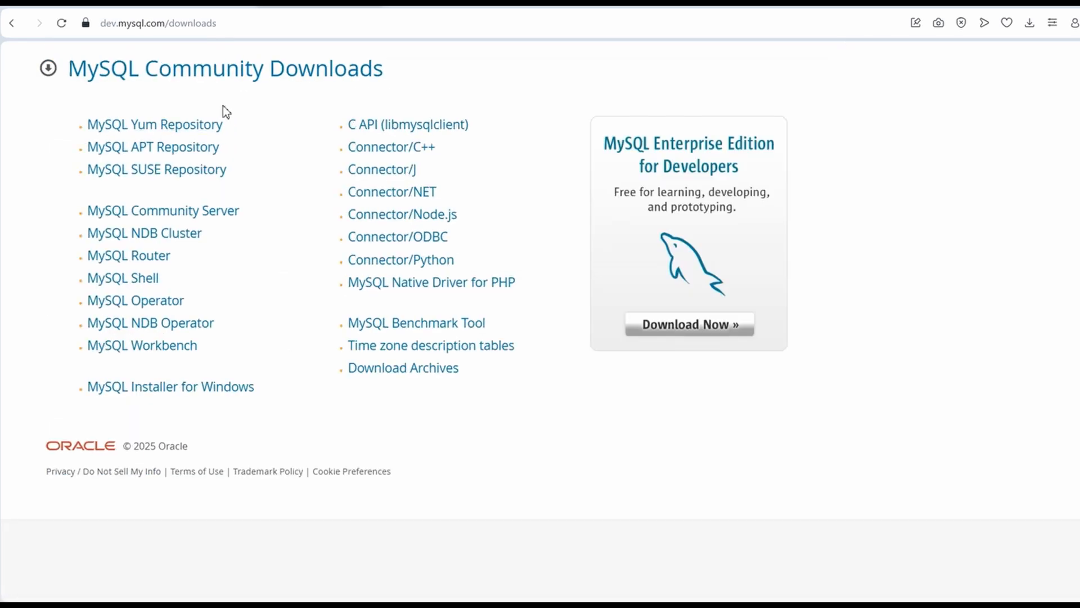
pyautogui.click(165, 396)
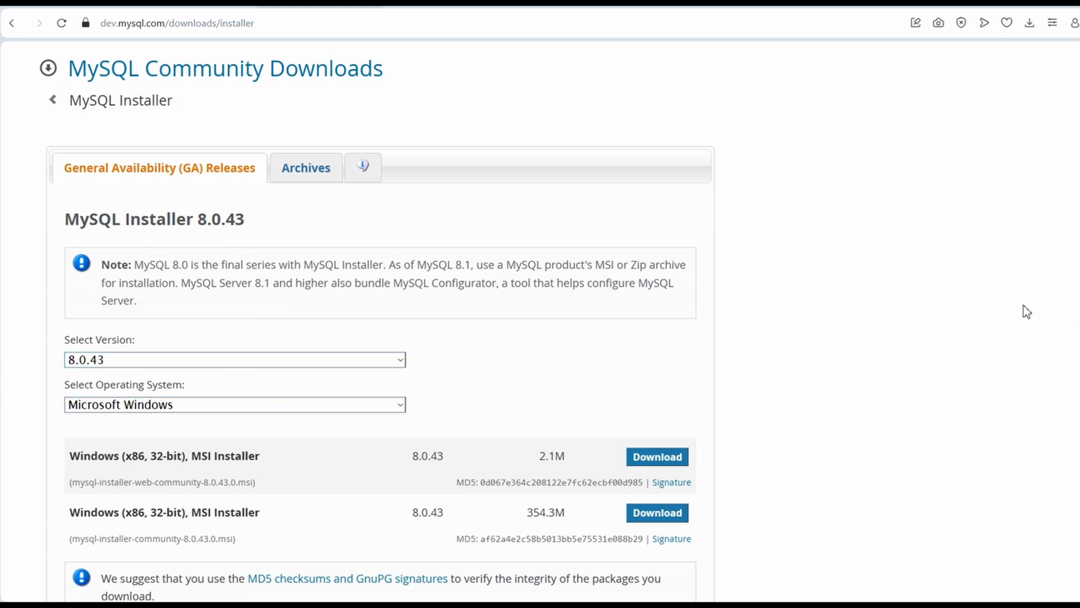
# Download the 354.3M MSI installer without logging in and save mysql-installer-community-8.0.43.0.msi to the Downloads folder.
pyautogui.scroll(-2, 515, 383)
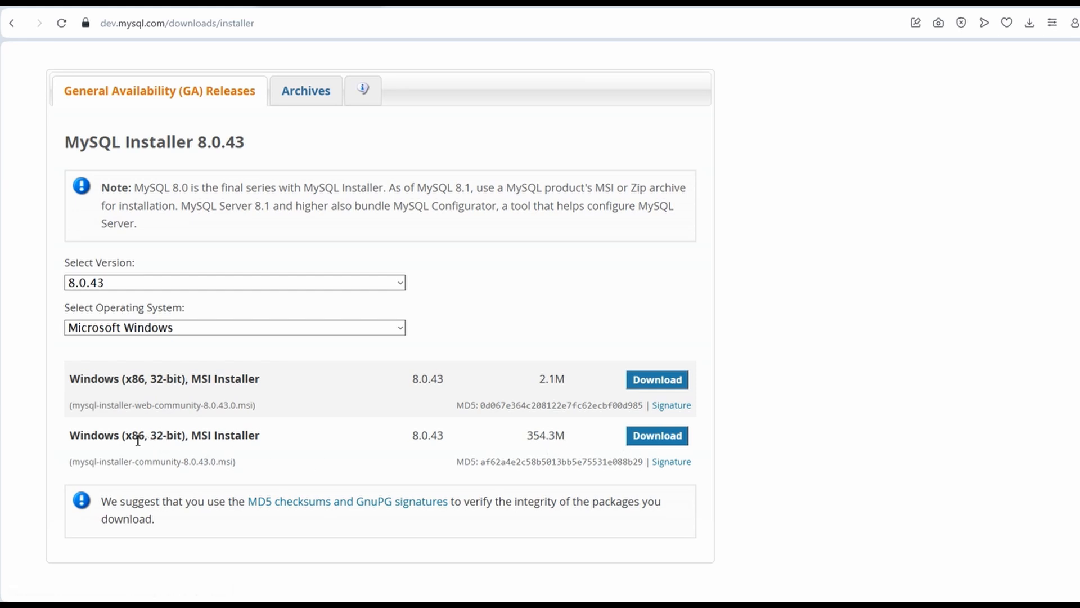
pyautogui.click(654, 445)
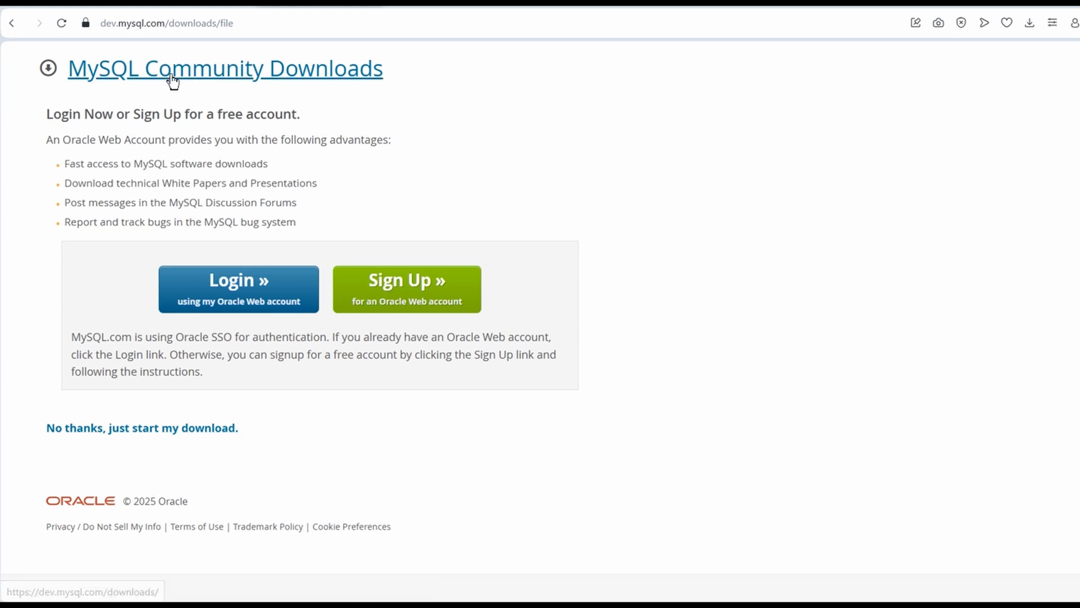
pyautogui.click(151, 433)
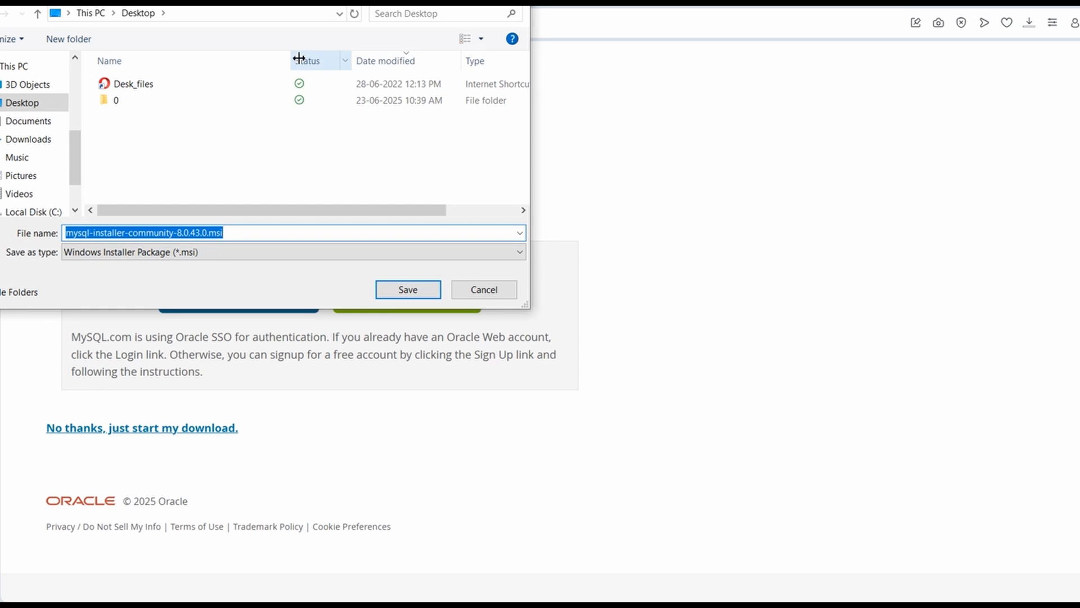
pyautogui.click(19, 145)
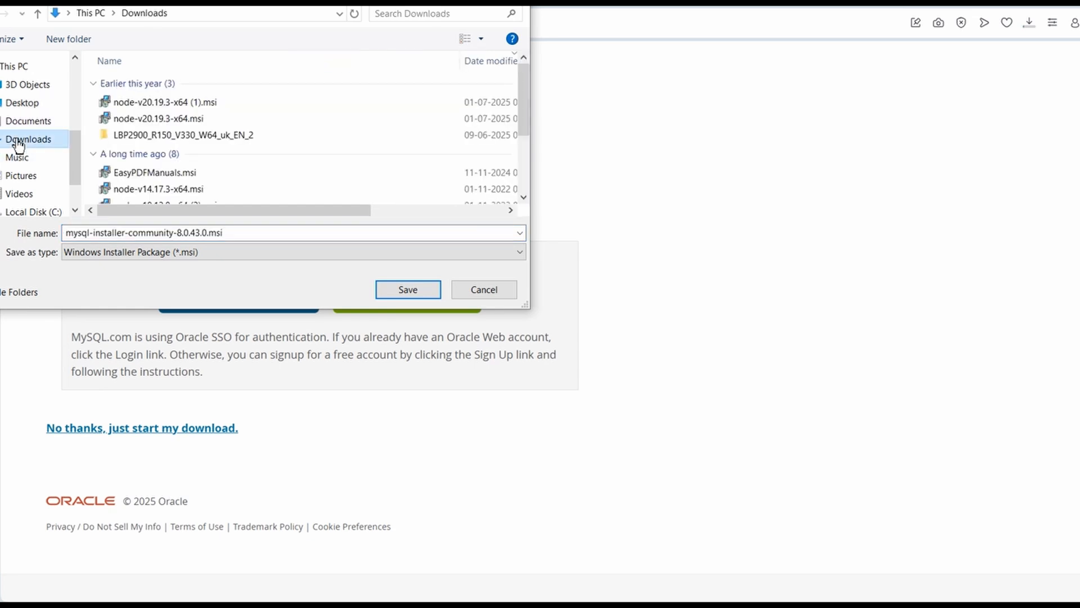
pyautogui.click(408, 289)
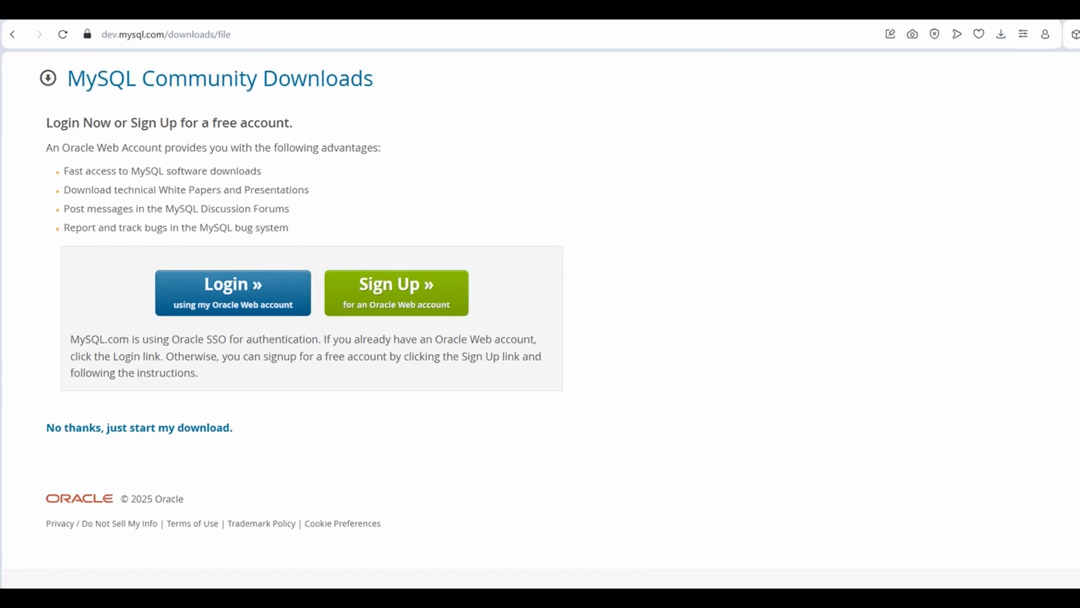
# Launch the downloaded mysql-installer-community-8.0.43.0.msi and show the desktop.
pyautogui.click(1000, 35)
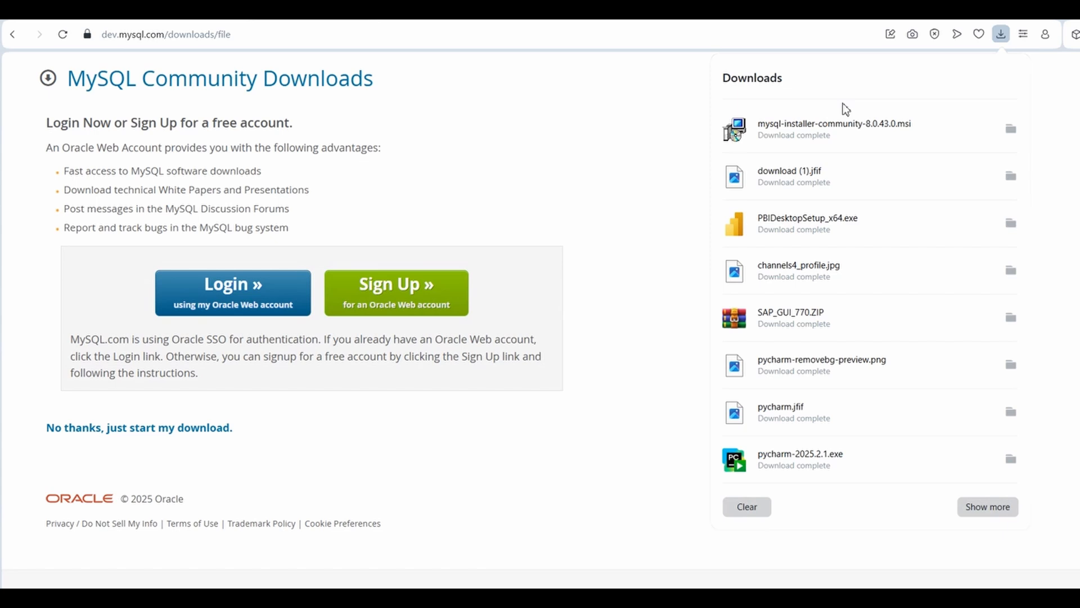
pyautogui.click(771, 137)
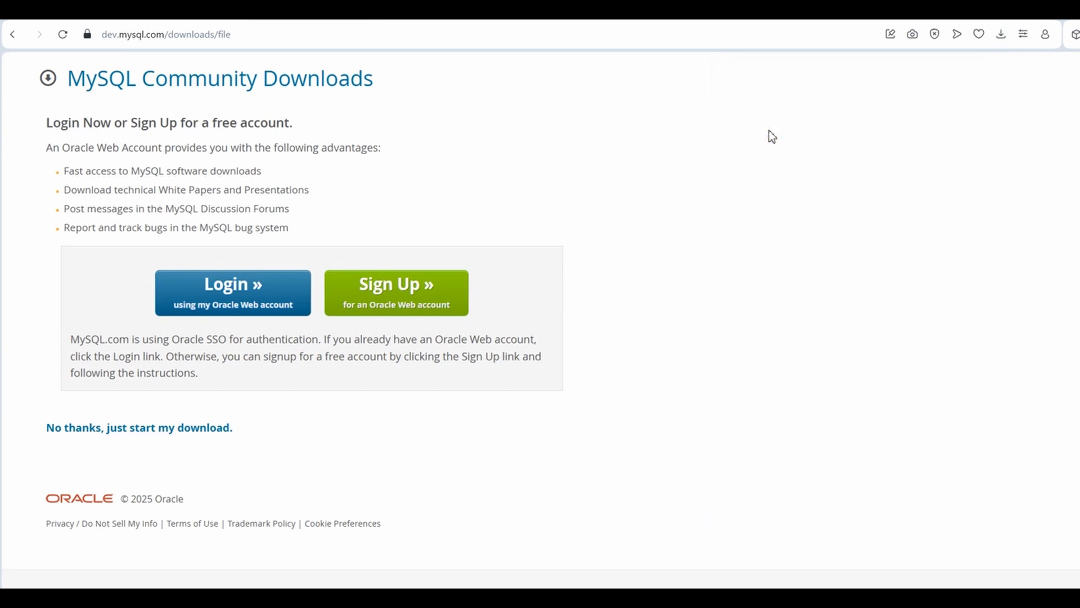
pyautogui.press('super+d')
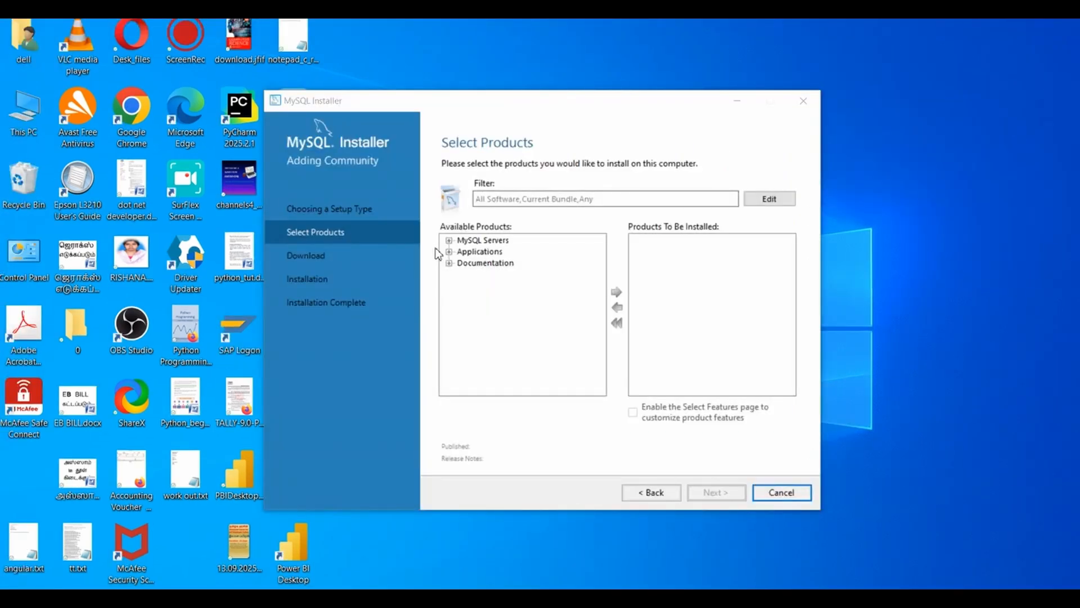
# Add MySQL Server 8.0.43 - X64 to the products to be installed.
pyautogui.click(448, 240)
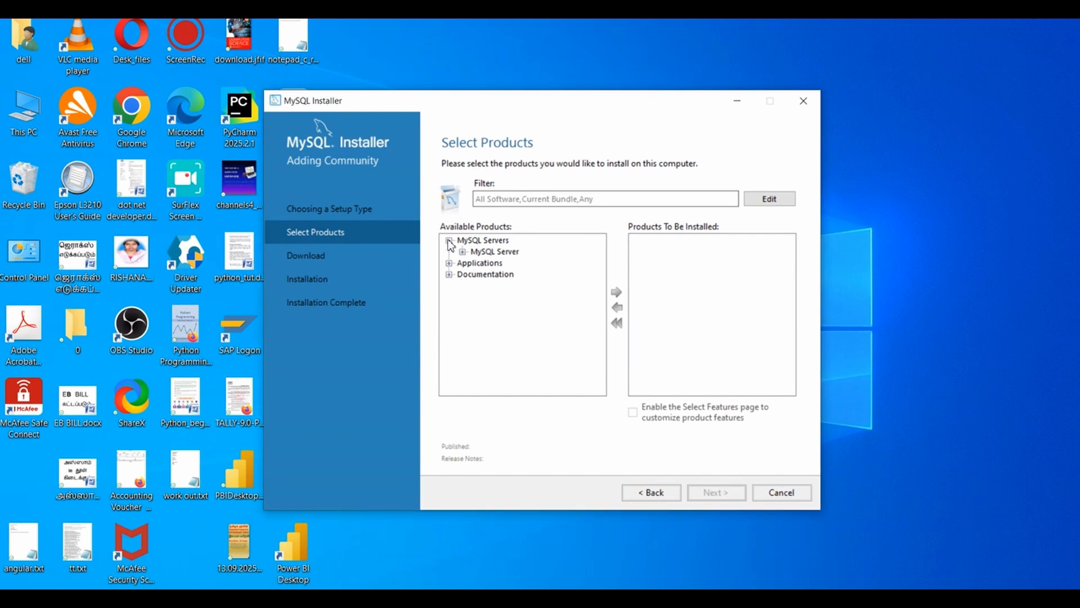
pyautogui.click(462, 252)
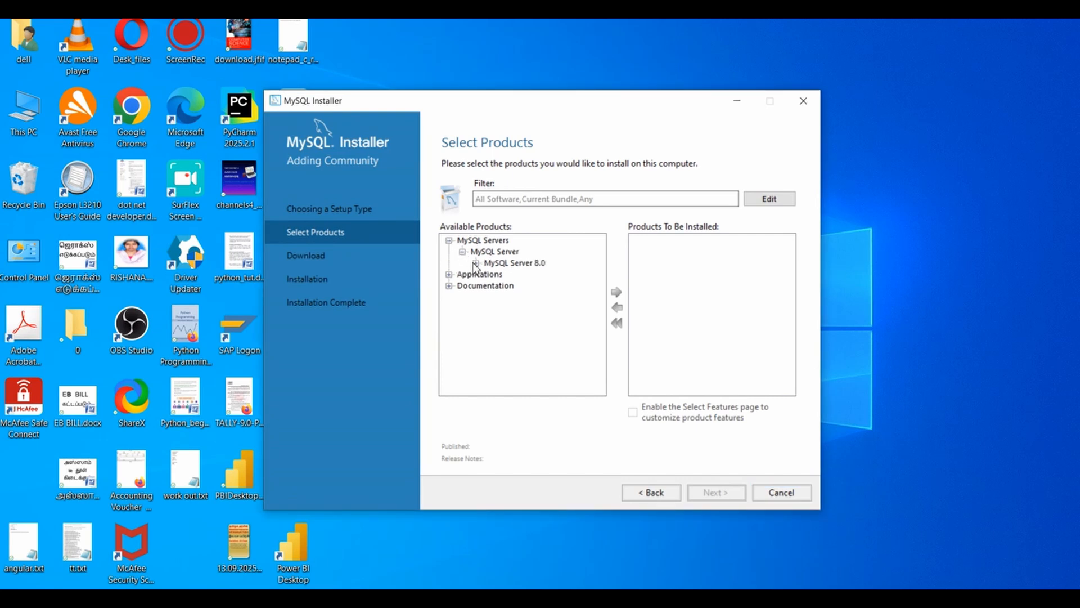
pyautogui.click(476, 263)
pyautogui.click(519, 275)
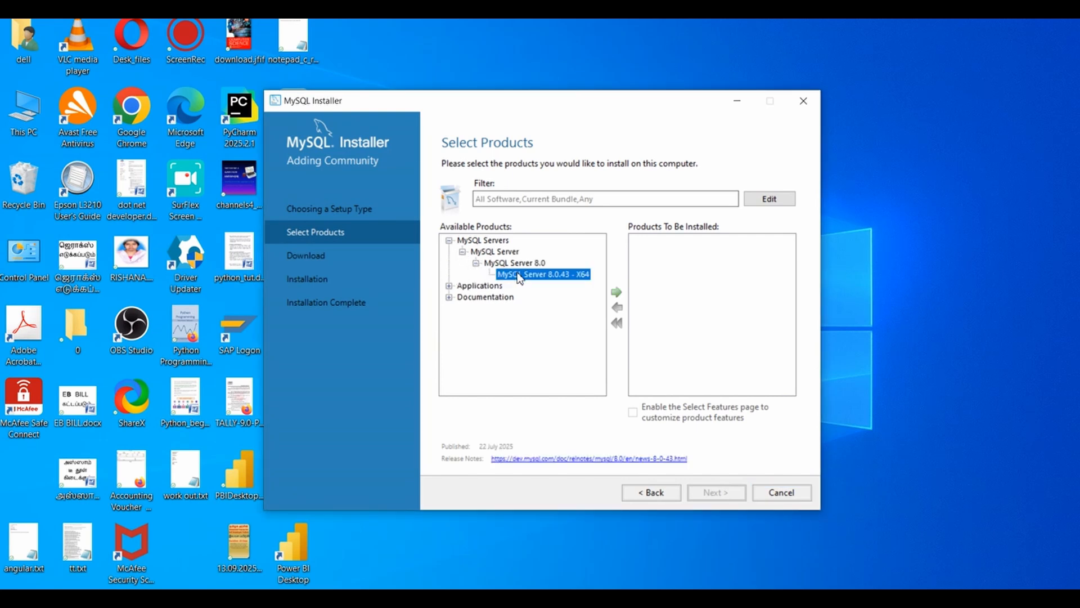
pyautogui.click(617, 294)
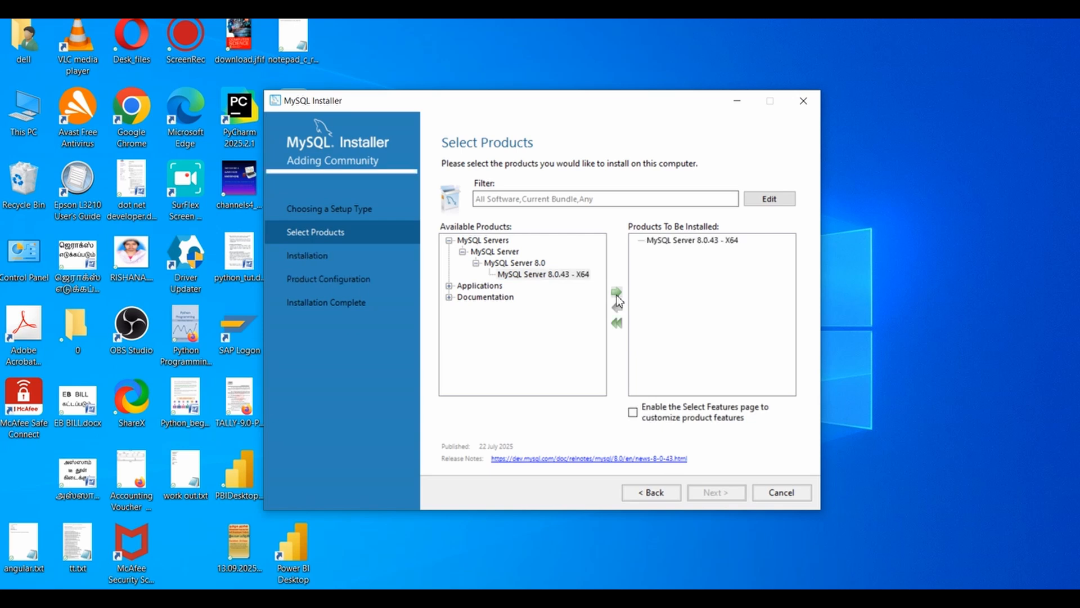
# Add MySQL Workbench 8.0.43 - X64 from the applications to the products to be installed.
pyautogui.click(448, 285)
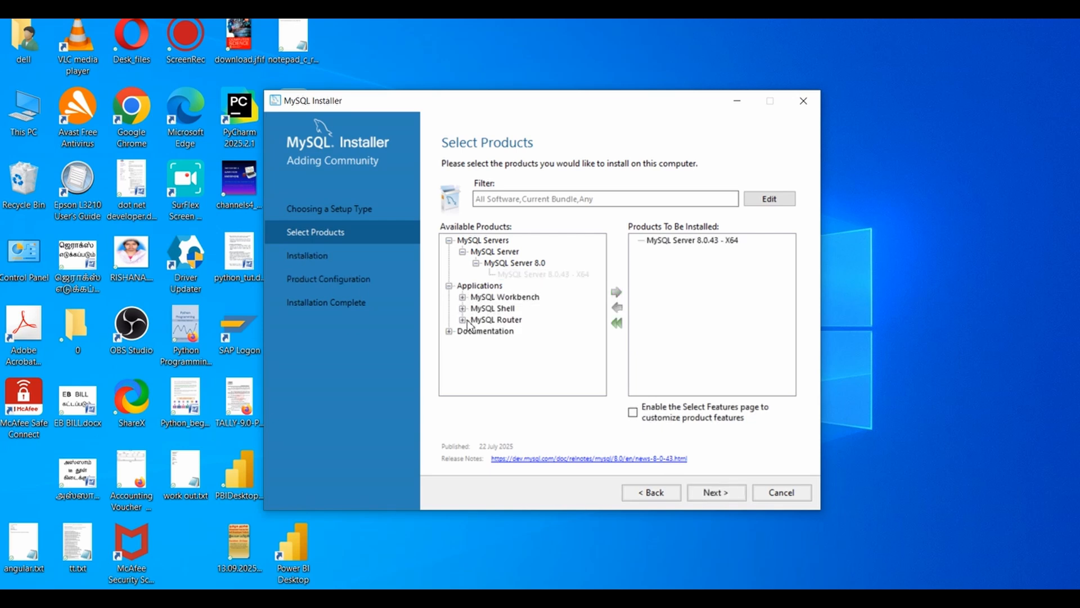
pyautogui.click(463, 298)
pyautogui.click(476, 309)
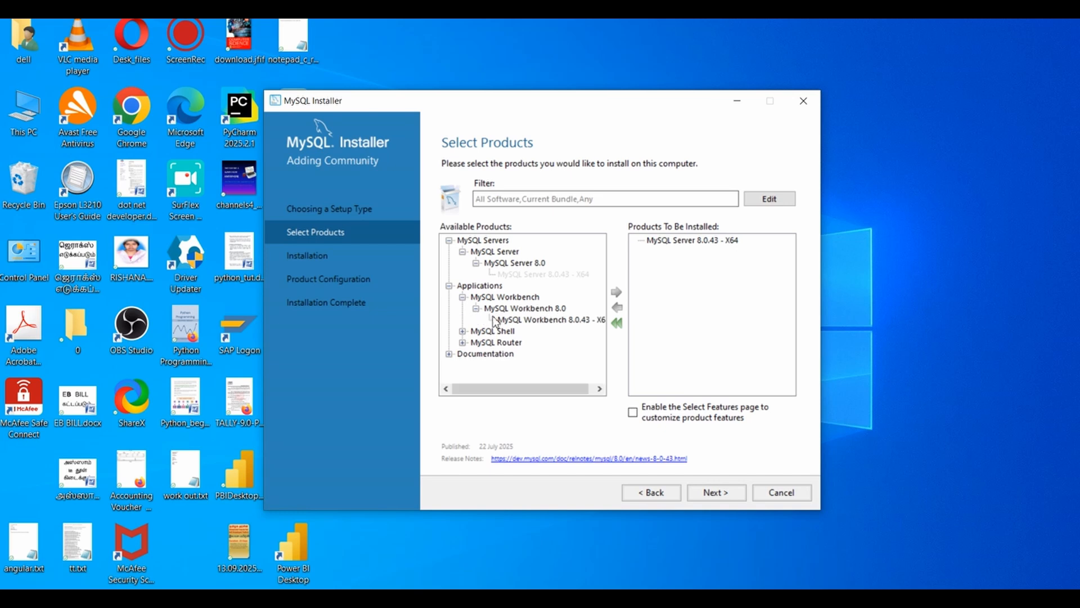
pyautogui.click(524, 319)
pyautogui.click(616, 293)
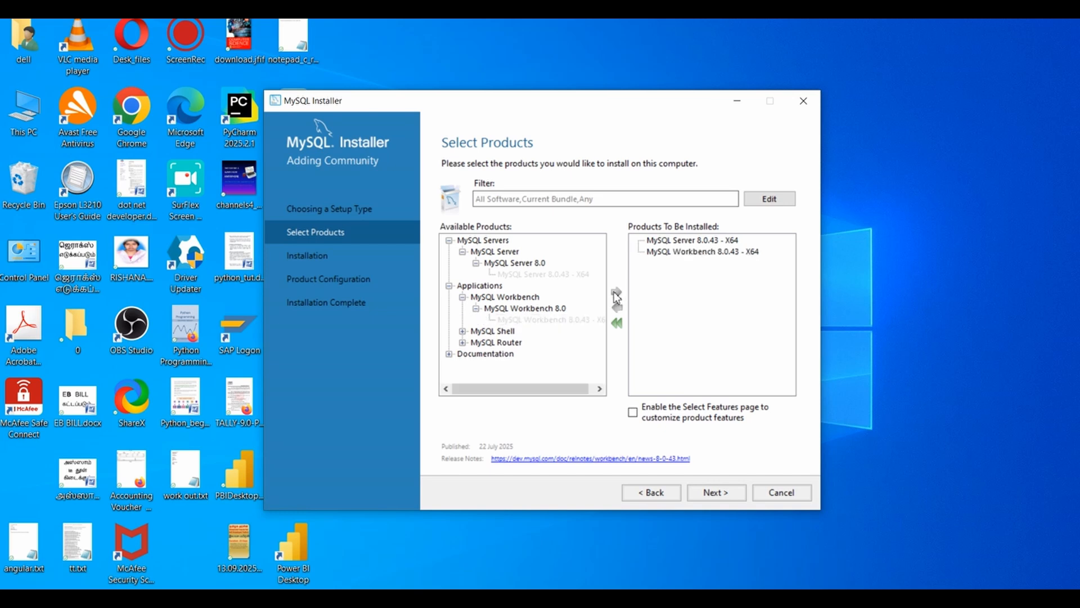
# Add MySQL Shell 8.0.43 - X64 to the products to be installed.
pyautogui.click(463, 331)
pyautogui.click(476, 343)
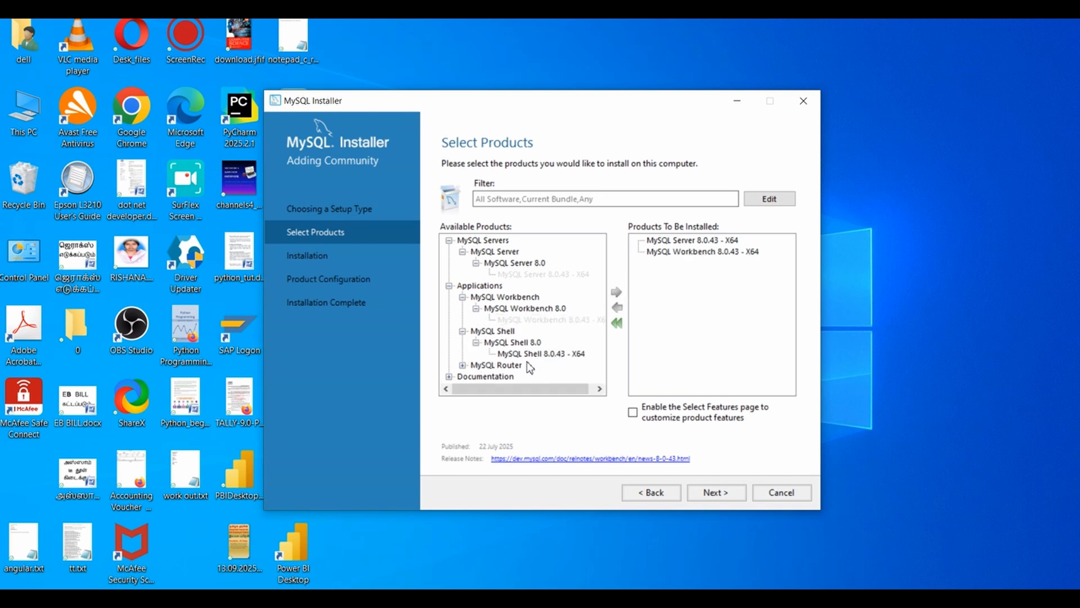
pyautogui.click(529, 354)
pyautogui.click(617, 292)
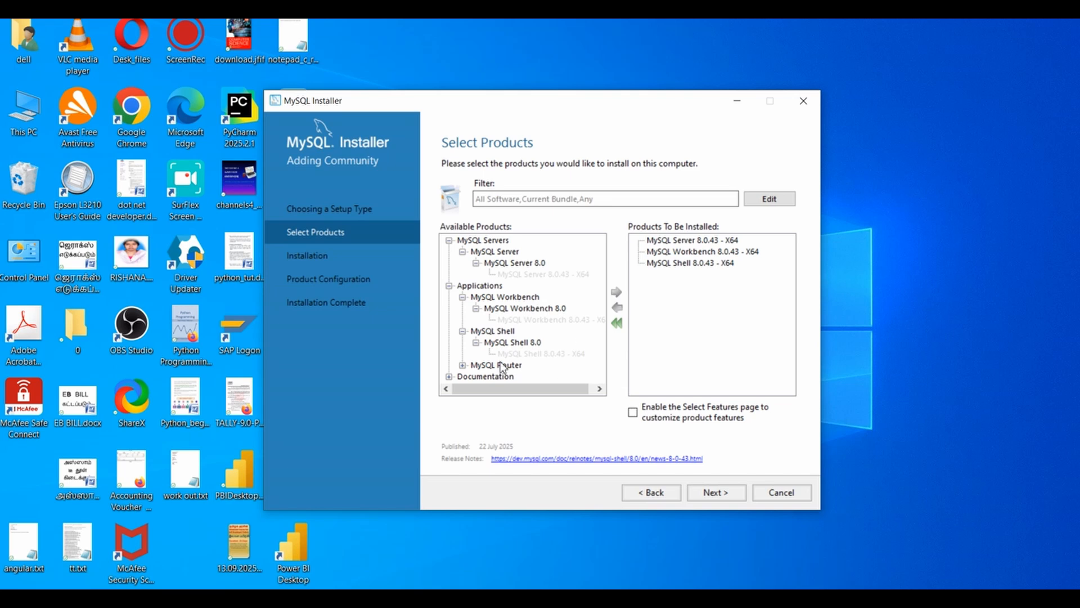
# Expand the MySQL Router 8.0 entry to view its available version.
pyautogui.click(463, 365)
pyautogui.moveTo(592, 345); pyautogui.dragTo(593, 356)
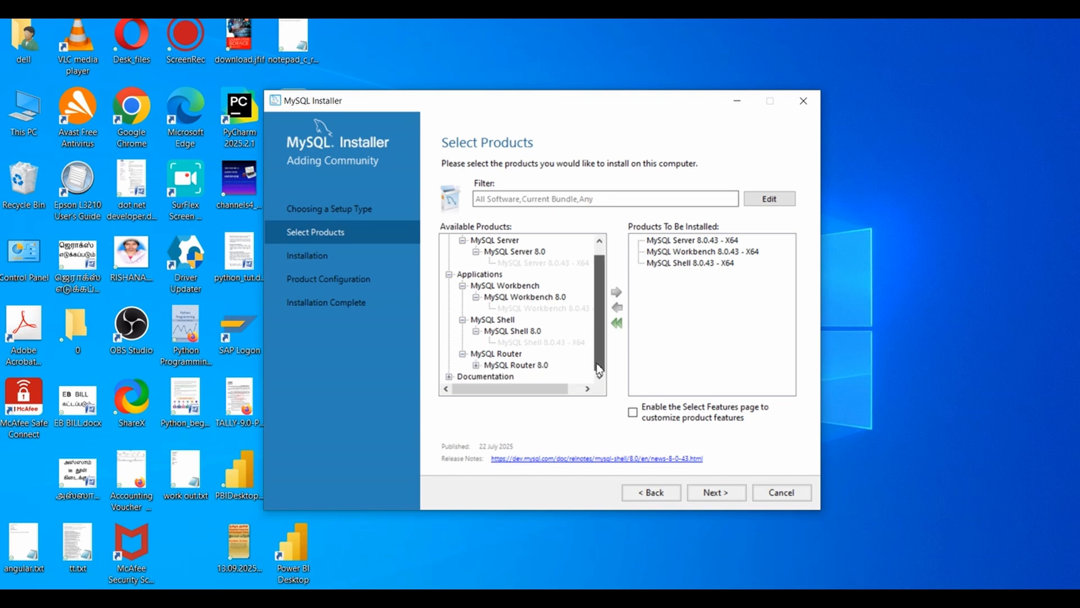
pyautogui.click(477, 366)
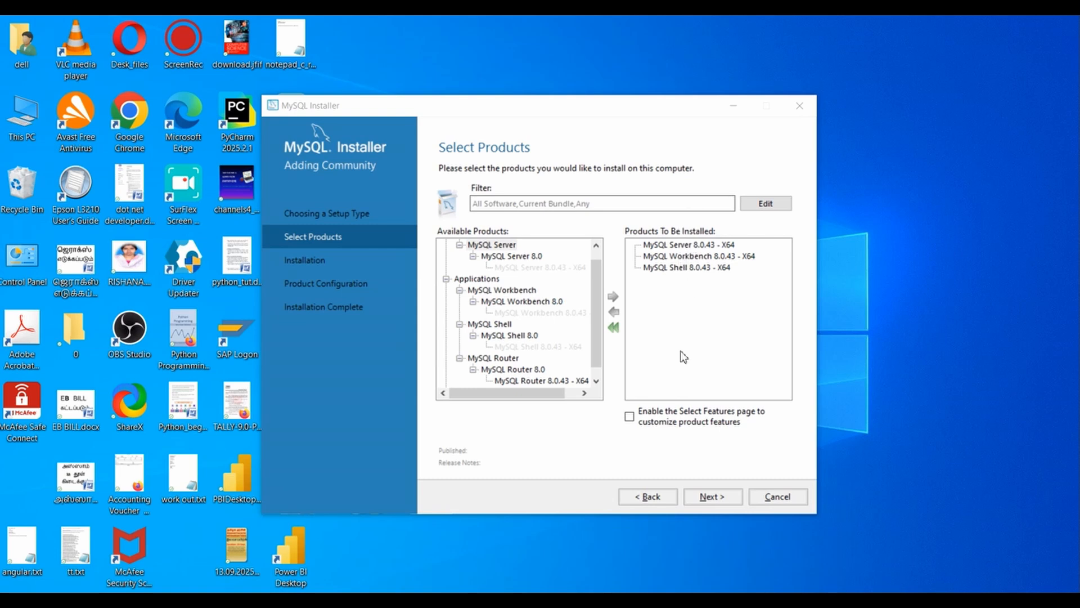
# Install the selected Server, Workbench and Shell products and proceed to product configuration.
pyautogui.click(713, 500)
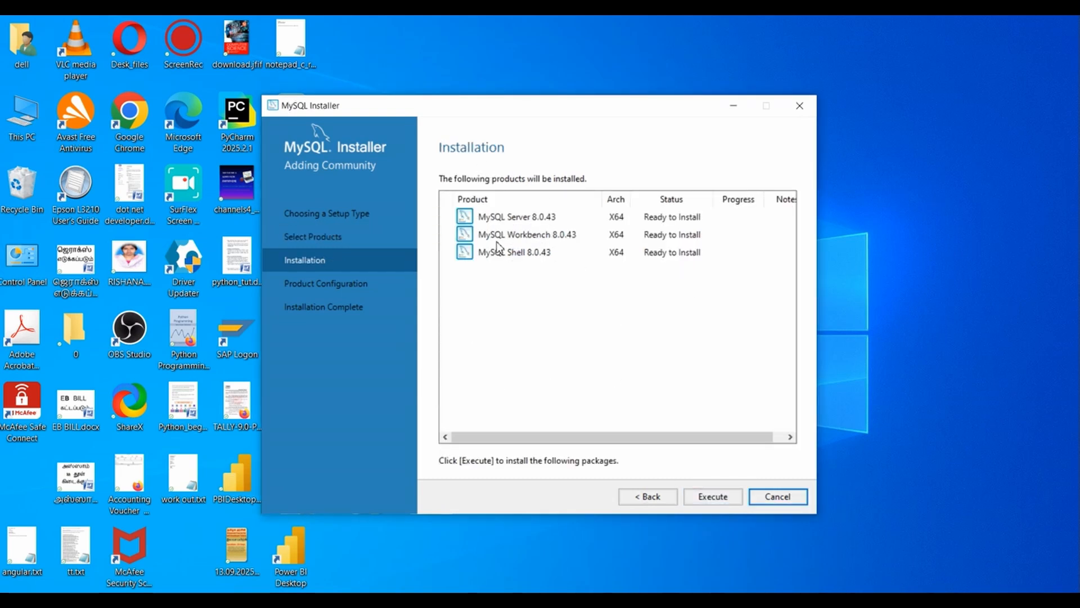
pyautogui.click(705, 497)
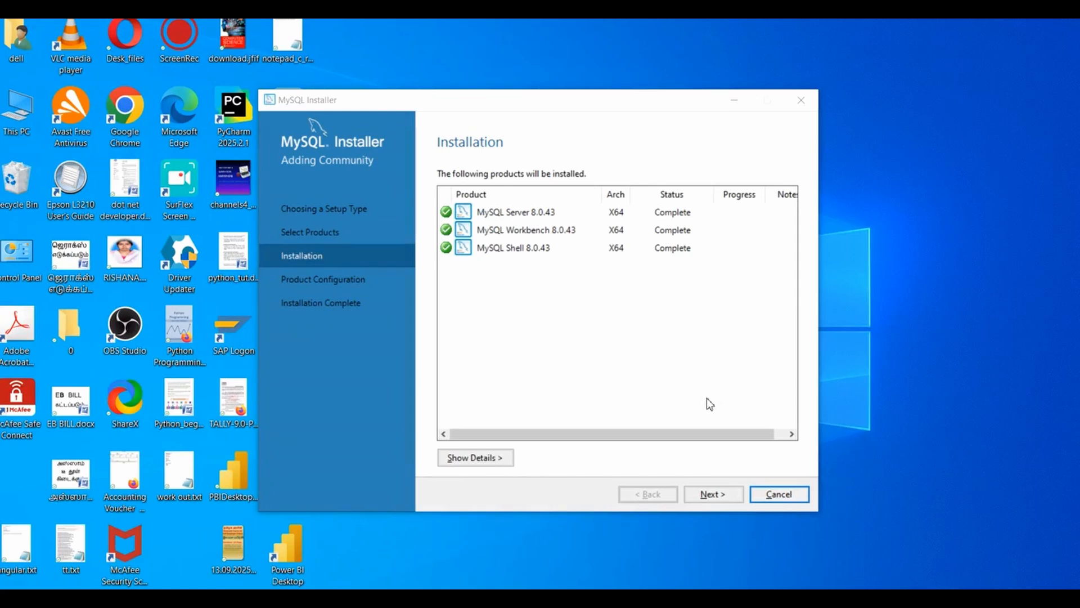
pyautogui.click(709, 499)
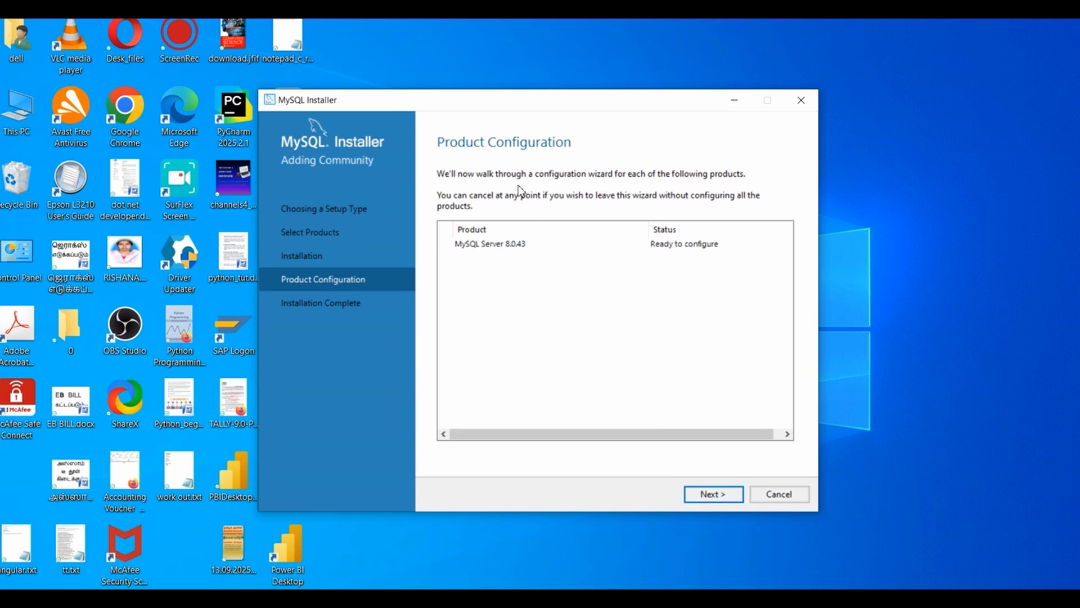
# Configure the server as Development Computer with TCP/IP port 3306 and strong password encryption, keeping the default options.
pyautogui.click(700, 496)
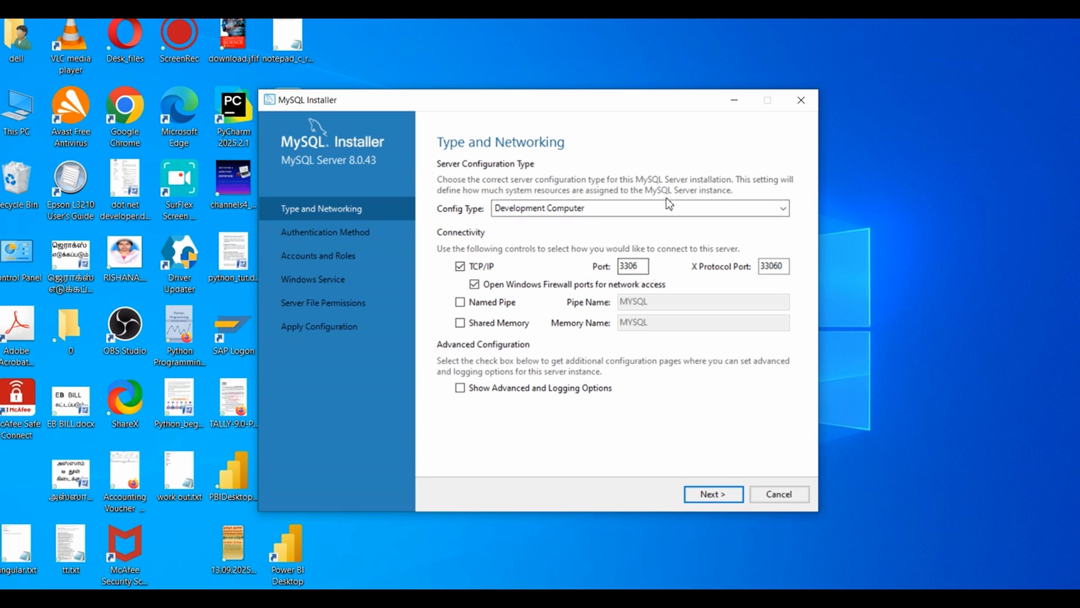
pyautogui.click(710, 495)
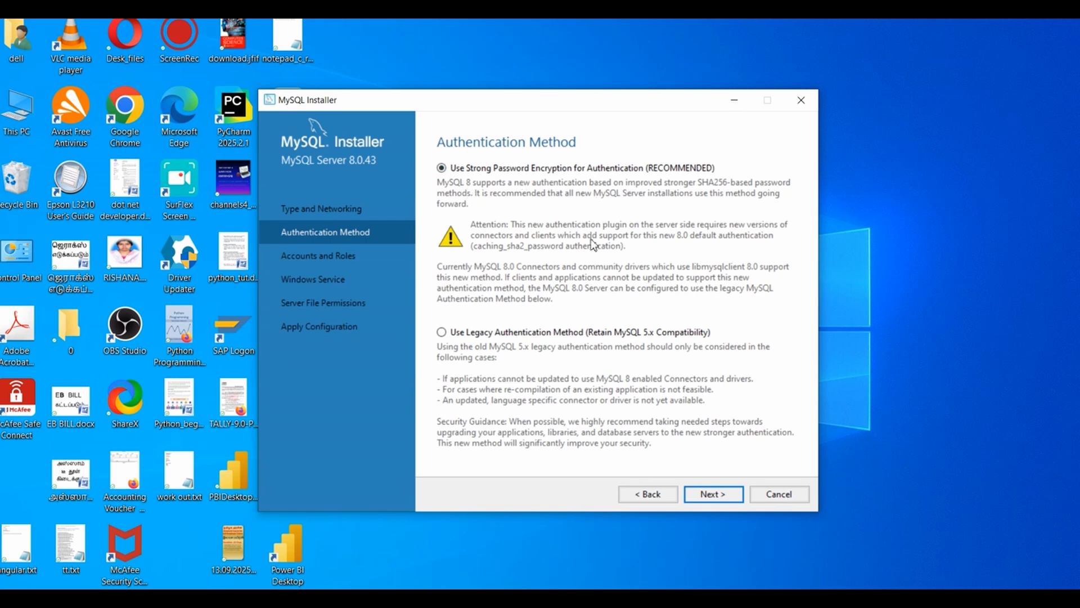
pyautogui.click(710, 495)
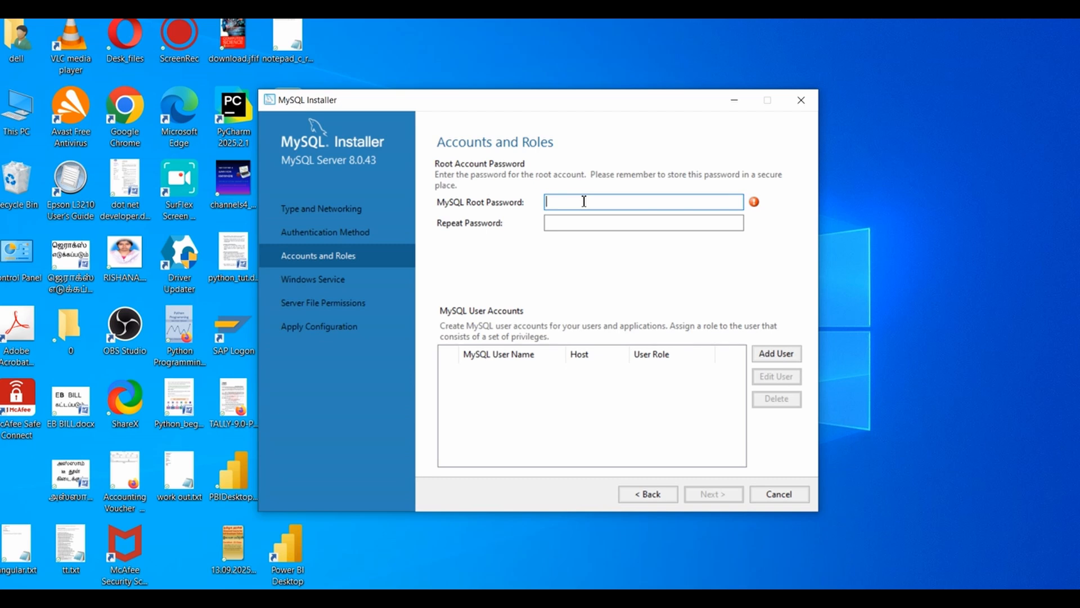
# Enter the MySQL root account password and repeat it for confirmation.
pyautogui.write('**************')
pyautogui.press('Tab')
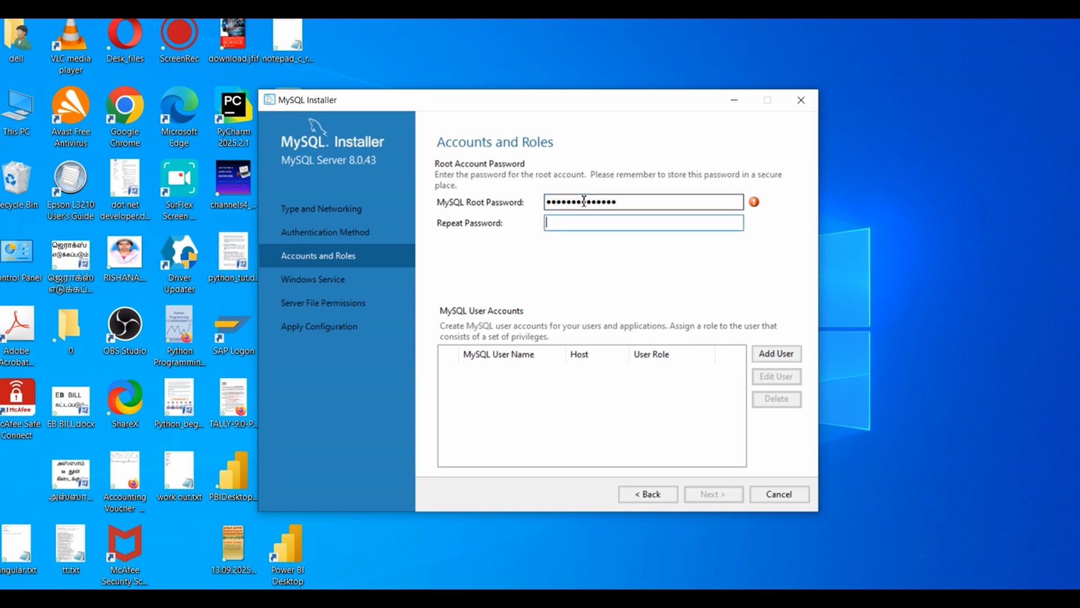
pyautogui.write('**************')
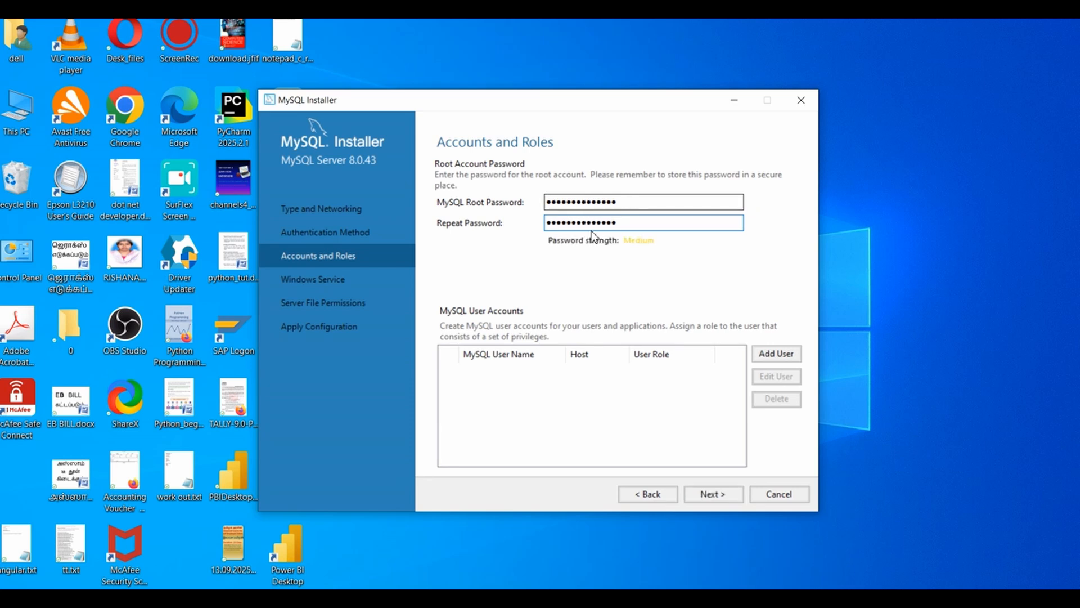
# Re-enter the MySQL root account password in both password fields and proceed to the Windows service settings.
pyautogui.doubleClick(623, 201)
pyautogui.write('**********')
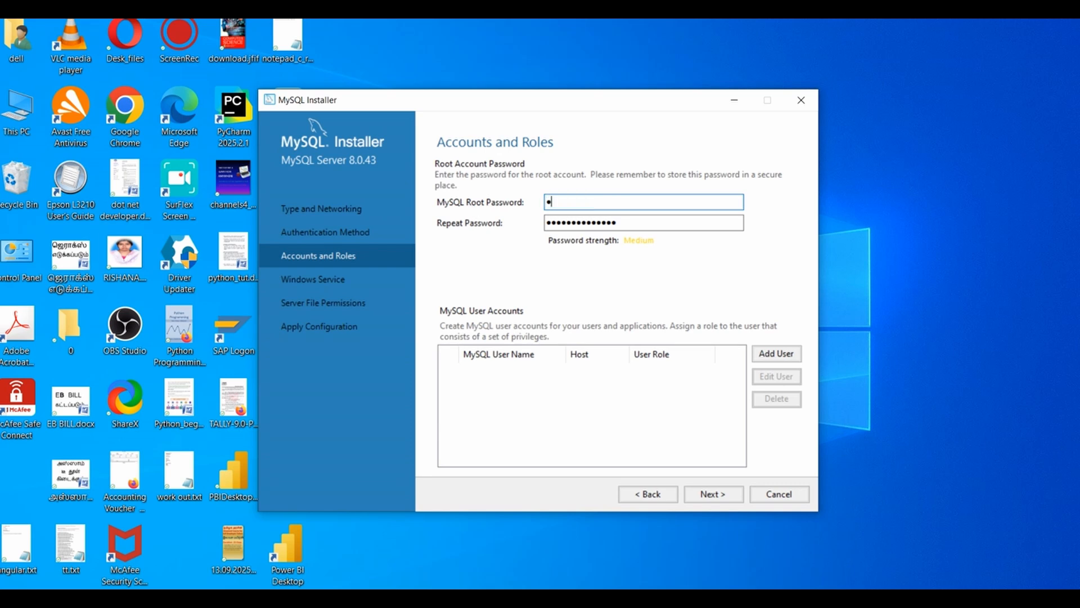
pyautogui.write('****')
pyautogui.press('Tab')
pyautogui.press('BackSpace')
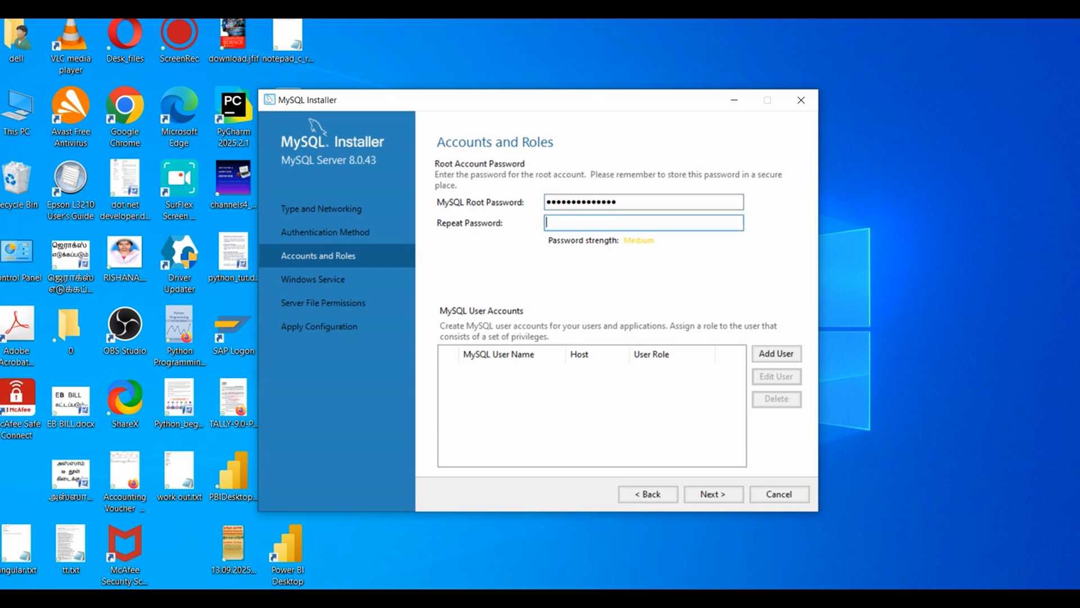
pyautogui.write('**************')
pyautogui.click(701, 495)
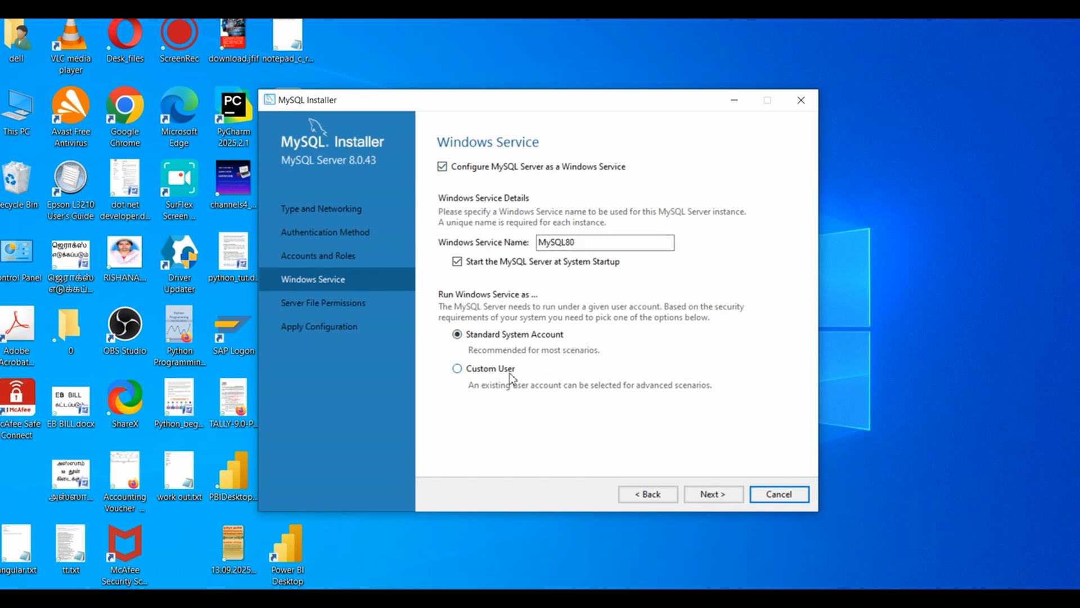
# Keep the default MySQL80 Windows service and full-access file permissions, and apply the MySQL Server 8.0.43 configuration.
pyautogui.click(722, 500)
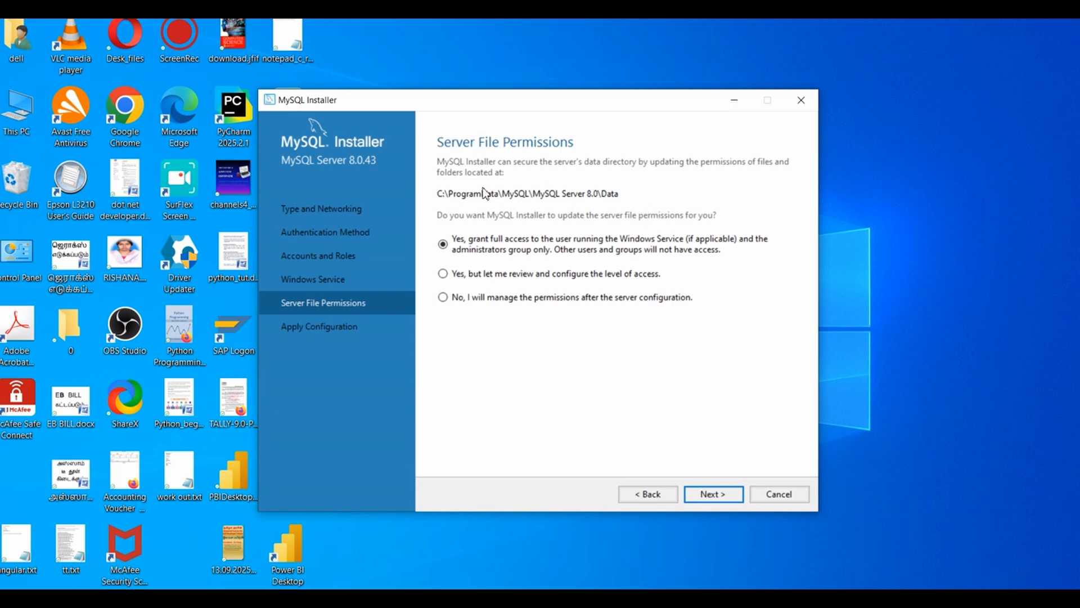
pyautogui.click(697, 495)
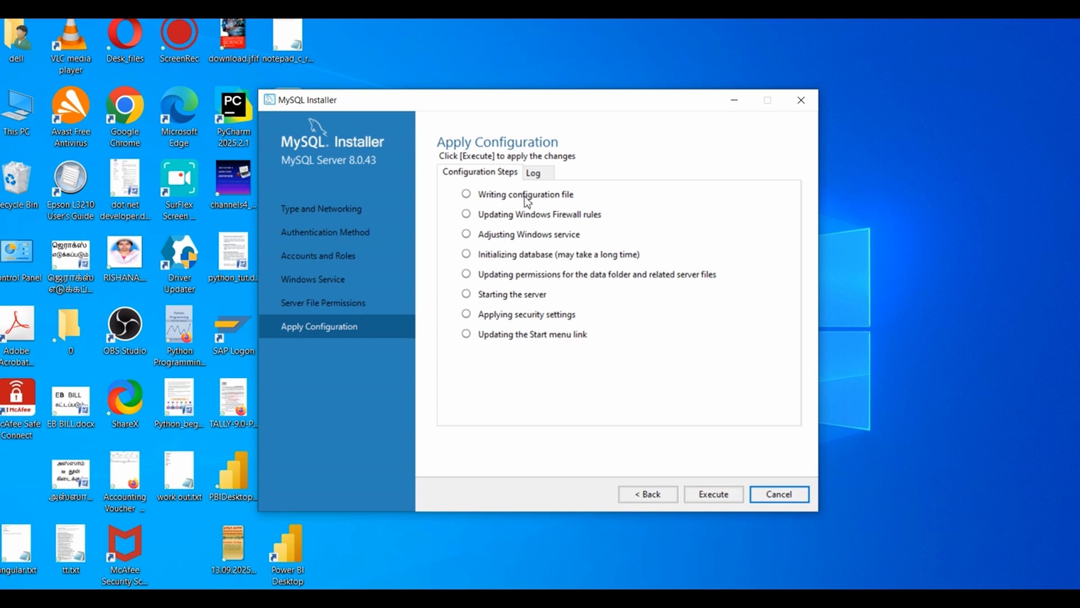
pyautogui.click(697, 496)
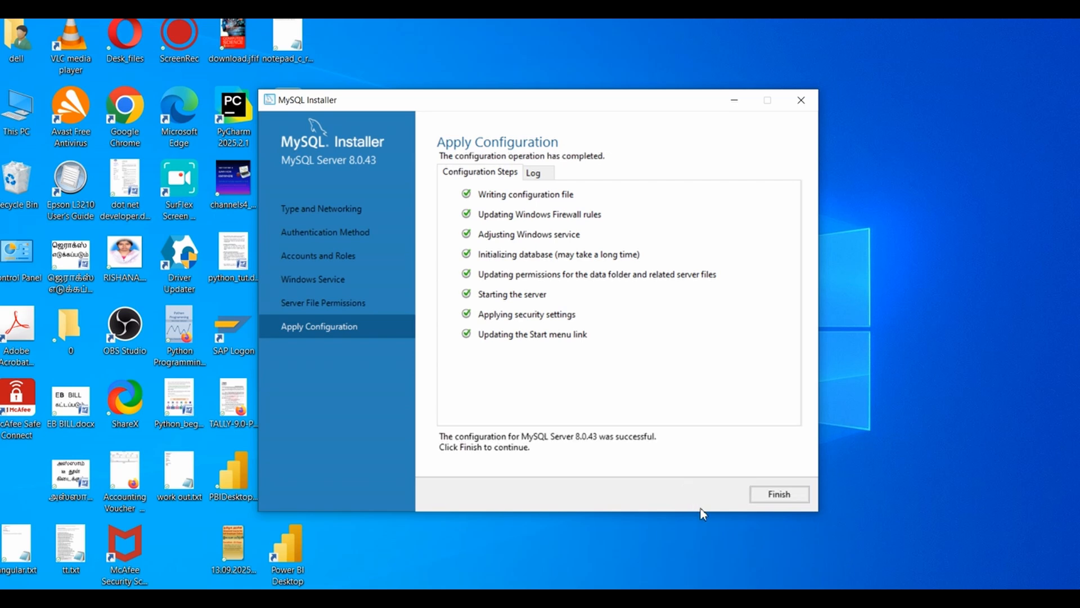
pyautogui.click(763, 504)
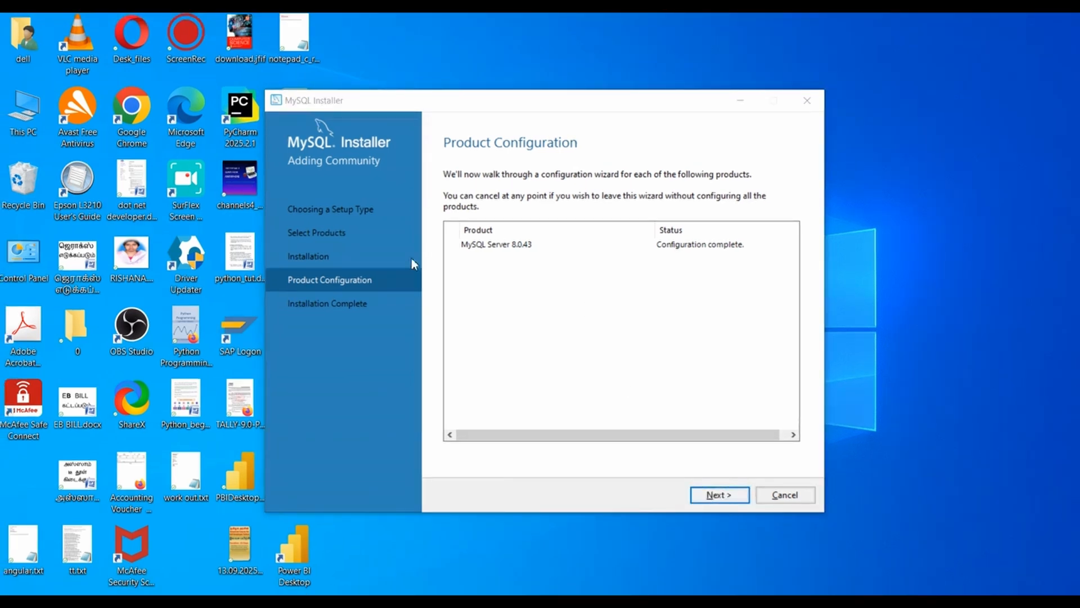
# Copy the installation log and finish the setup with MySQL Workbench and MySQL Shell set to start.
pyautogui.click(720, 495)
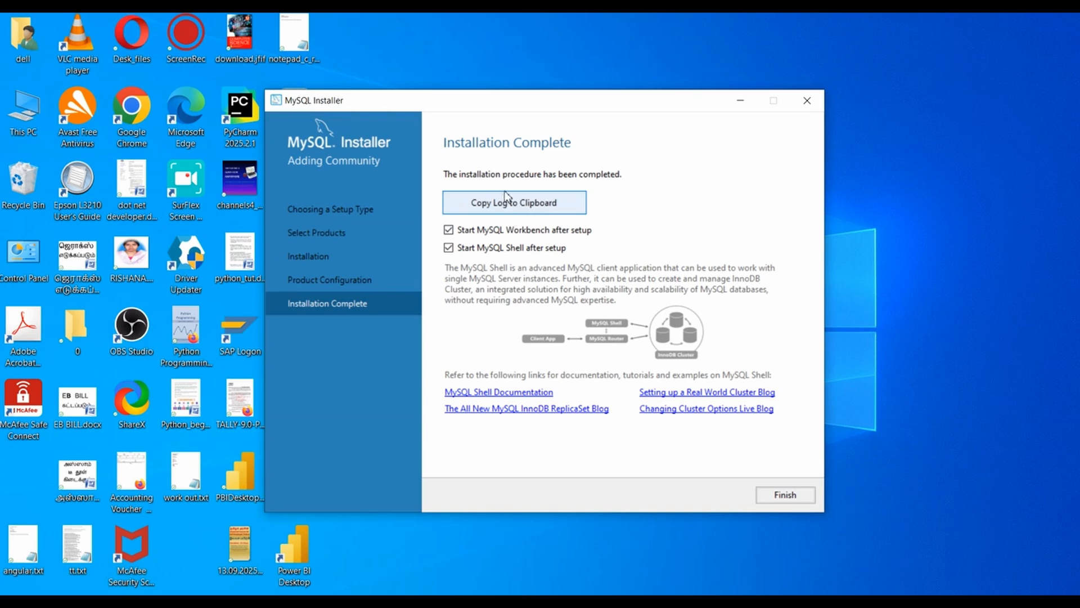
pyautogui.click(516, 214)
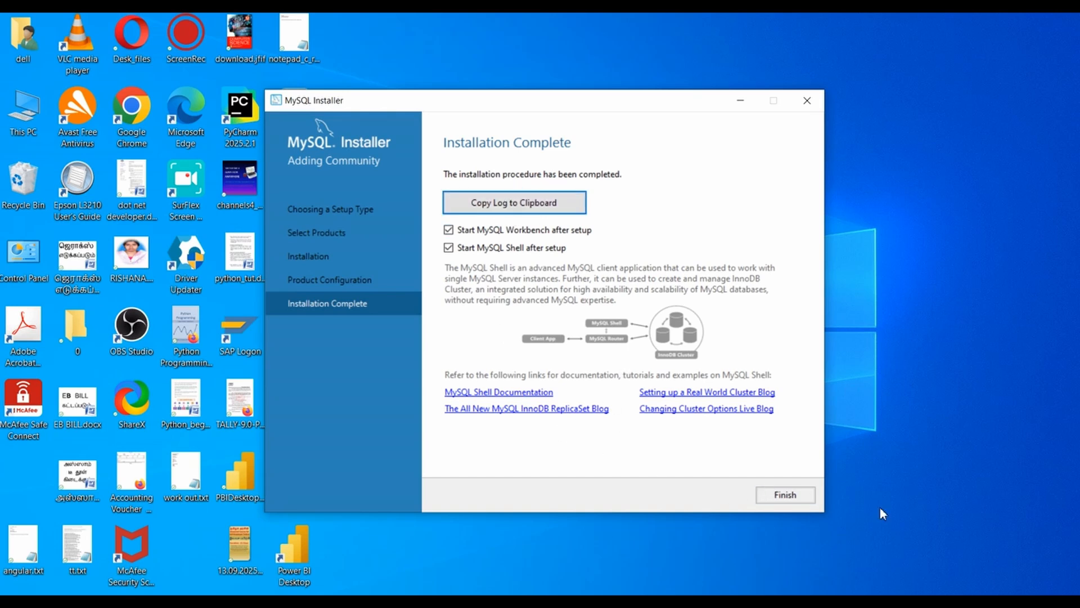
pyautogui.click(777, 496)
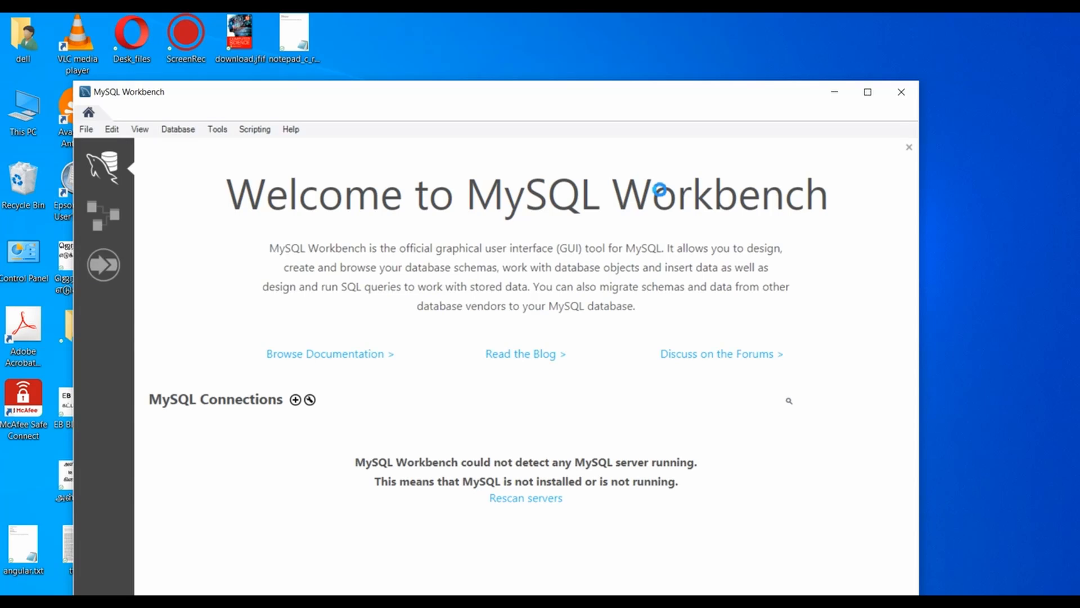
# Minimize the MySQL Workbench and MySQL Shell windows and open C:\Program Files in File Explorer.
pyautogui.click(834, 93)
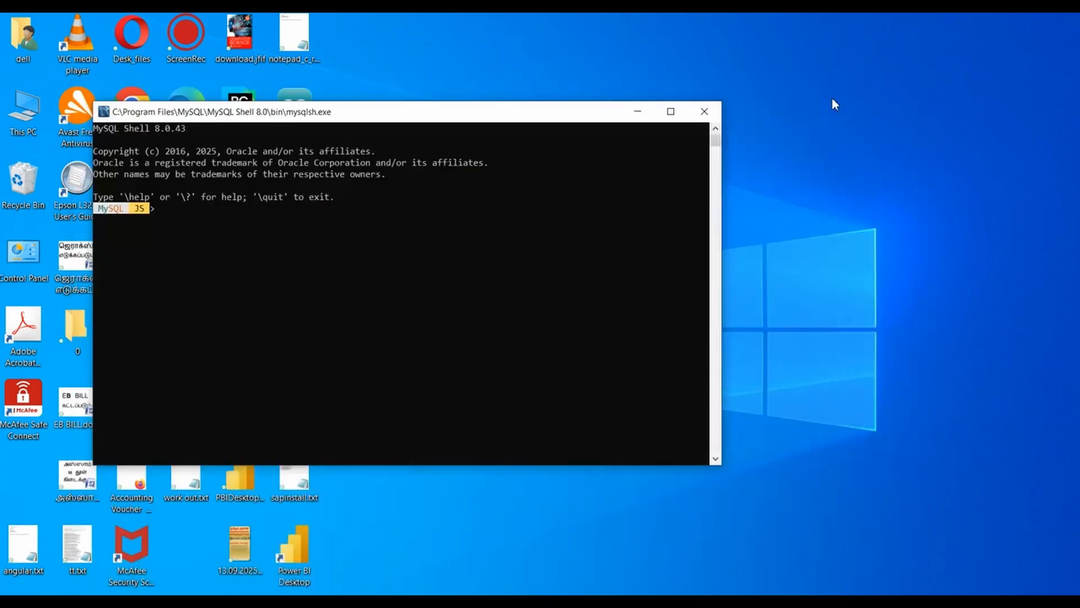
pyautogui.click(634, 108)
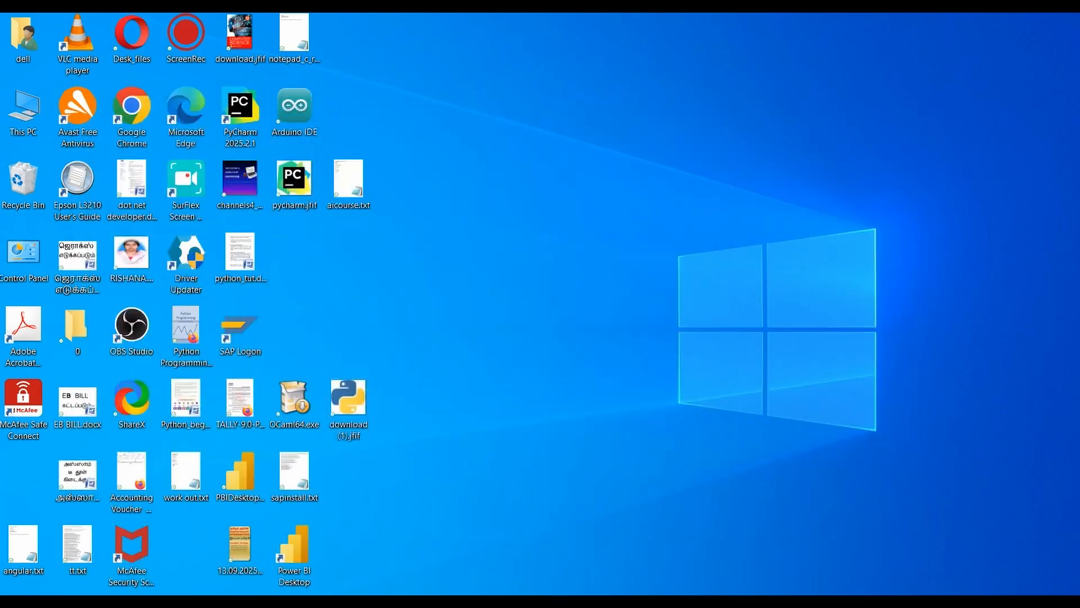
pyautogui.press('super+e')
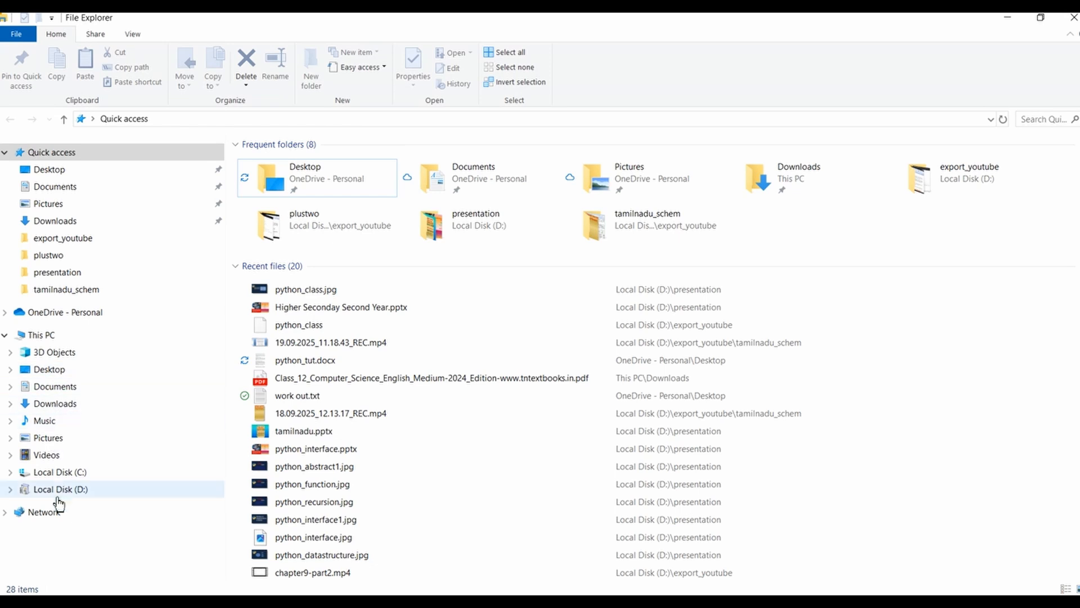
pyautogui.click(61, 473)
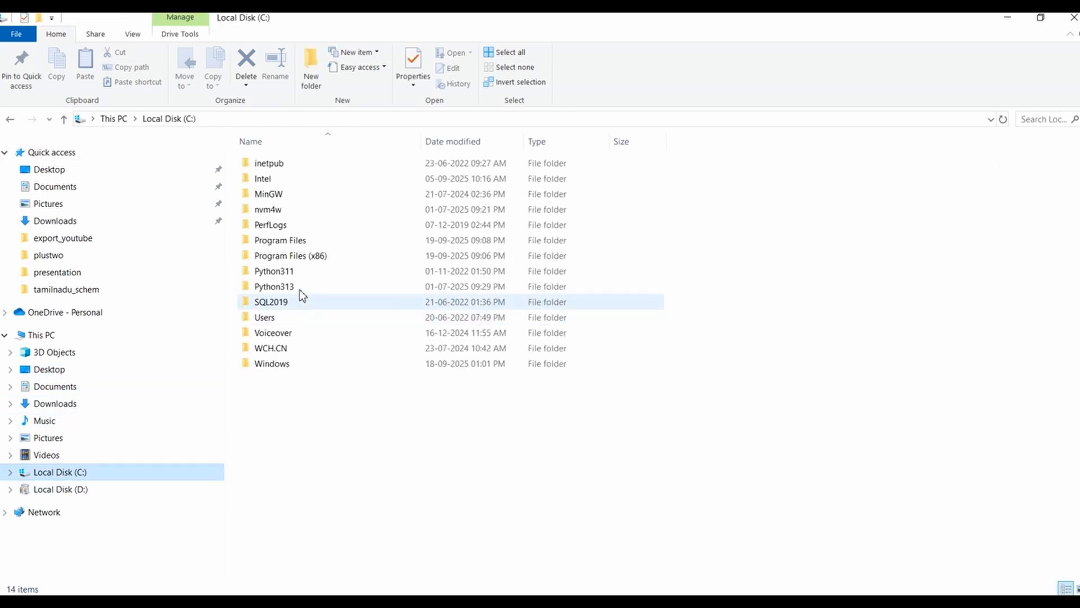
pyautogui.doubleClick(285, 241)
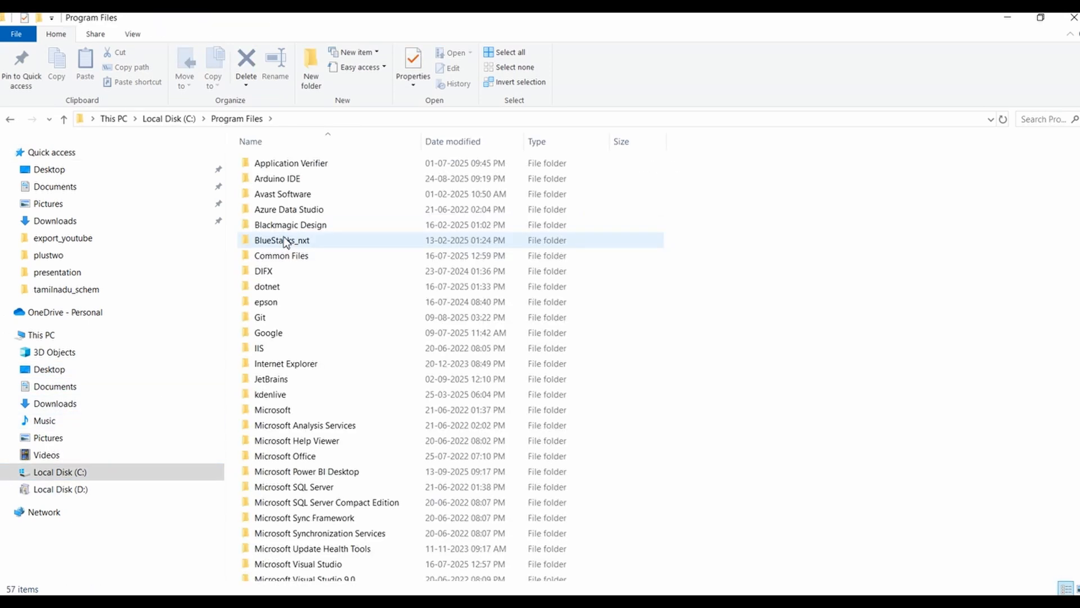
# Locate the MySQL folder in Program Files and open it.
pyautogui.click(284, 241)
pyautogui.press('m')
pyautogui.press('Down')
pyautogui.press('Down')
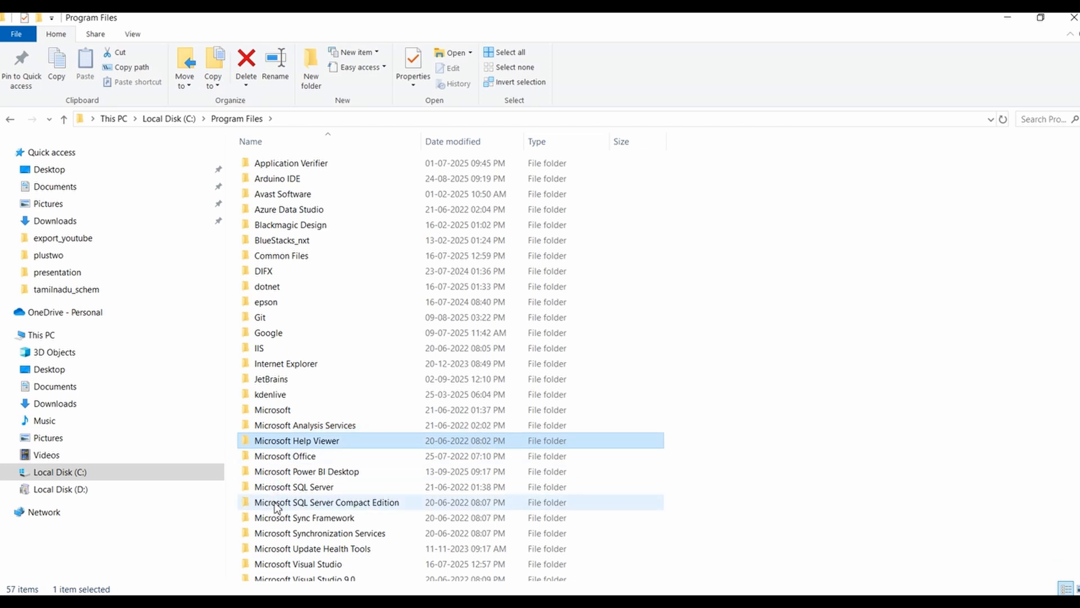
pyautogui.press('Down')
pyautogui.press('Down')
pyautogui.press('Down')
pyautogui.press('Down')
pyautogui.press('Down')
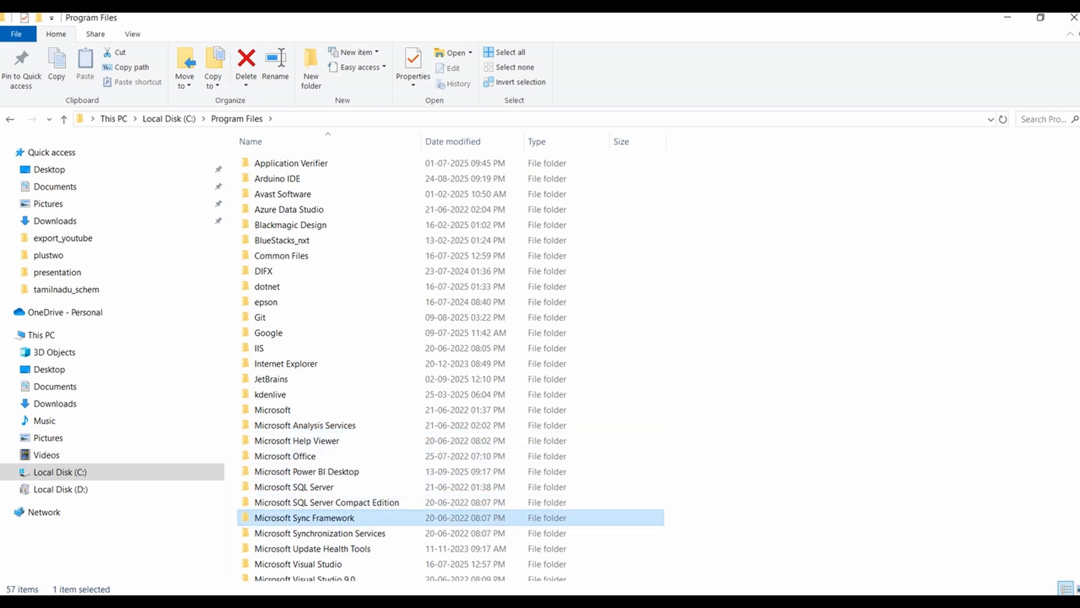
pyautogui.scroll(-4, 1046, 366)
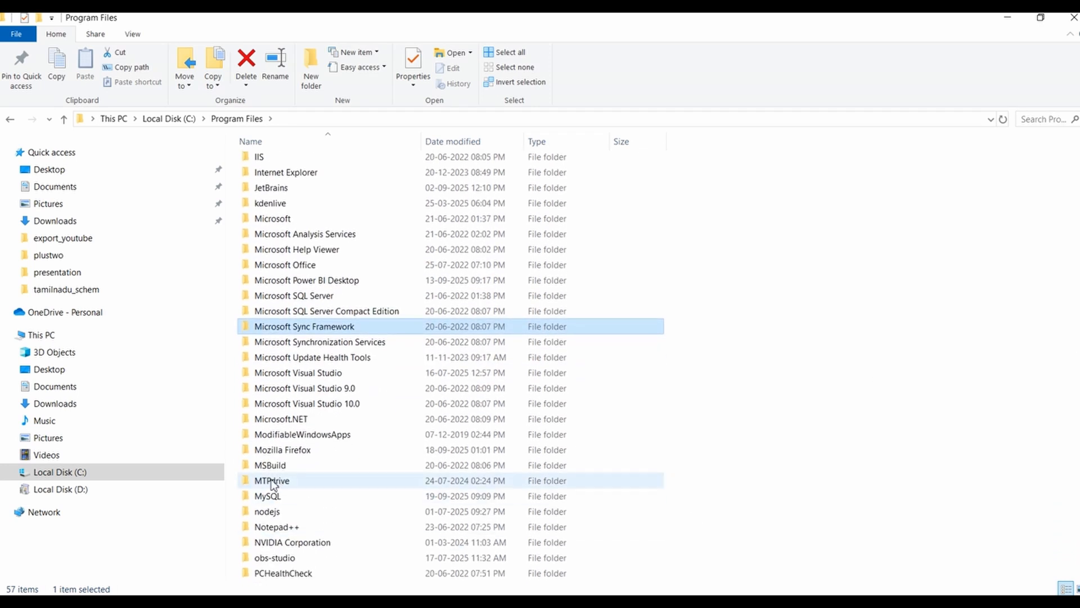
pyautogui.doubleClick(269, 497)
# Open the bin folder inside MySQL Server 8.0 and copy its full path.
pyautogui.click(278, 166)
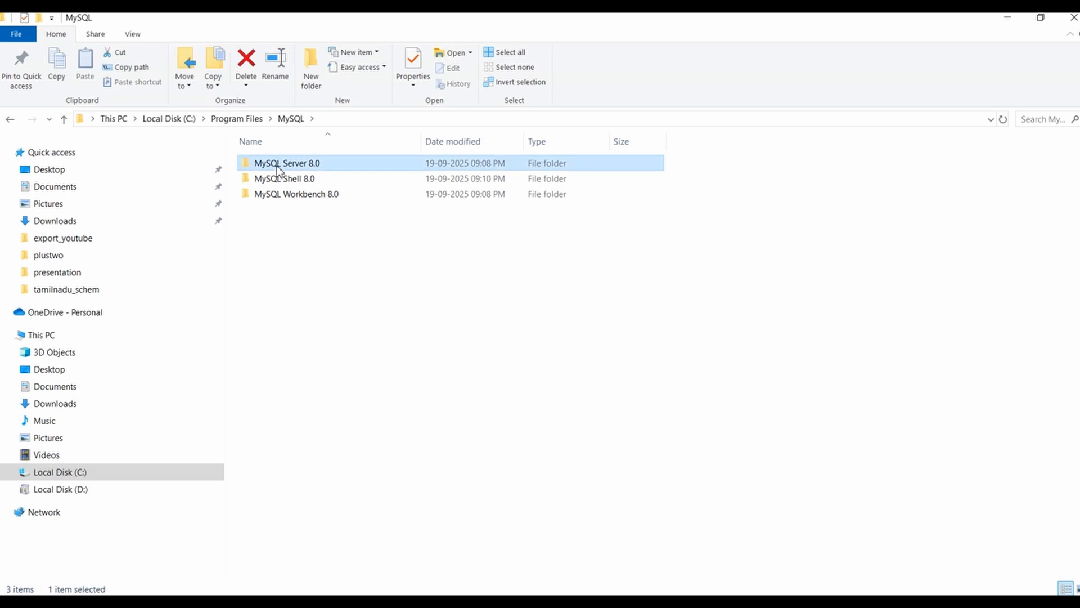
pyautogui.doubleClick(278, 167)
pyautogui.click(278, 167)
pyautogui.doubleClick(278, 166)
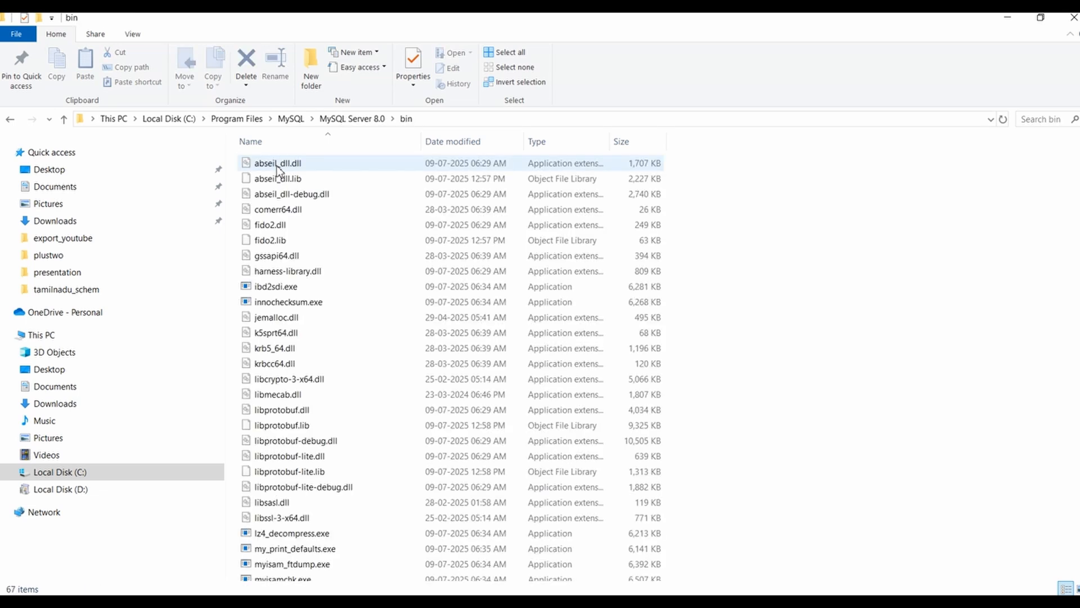
pyautogui.click(457, 123)
pyautogui.hotkey('ctrl', 'c')
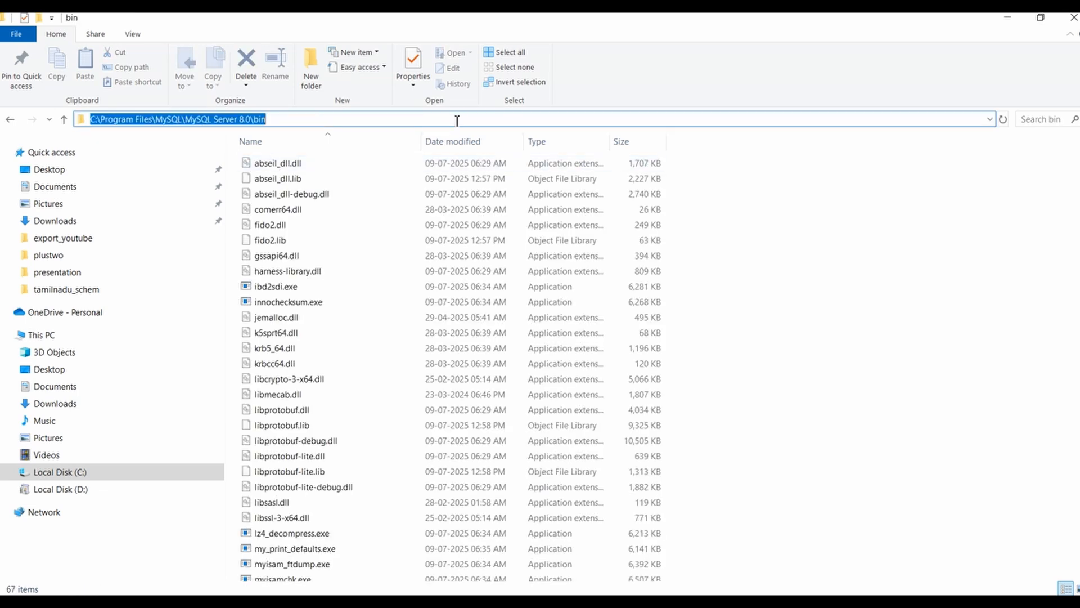
# Search Windows for the system environment variables settings and open the Environment Variables dialog.
pyautogui.click(145, 586)
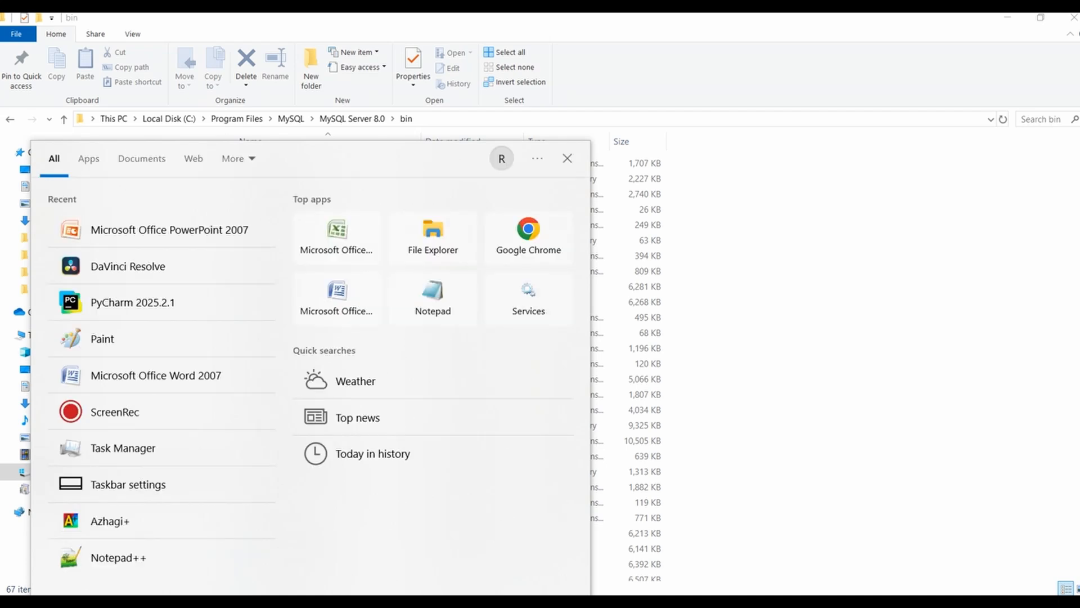
pyautogui.write('envir')
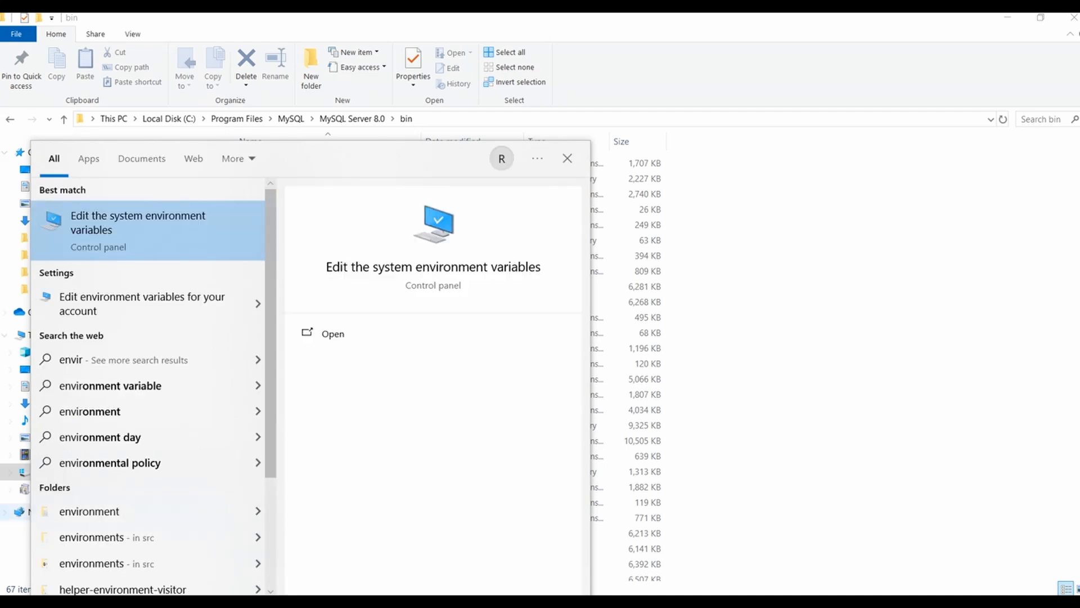
pyautogui.click(102, 225)
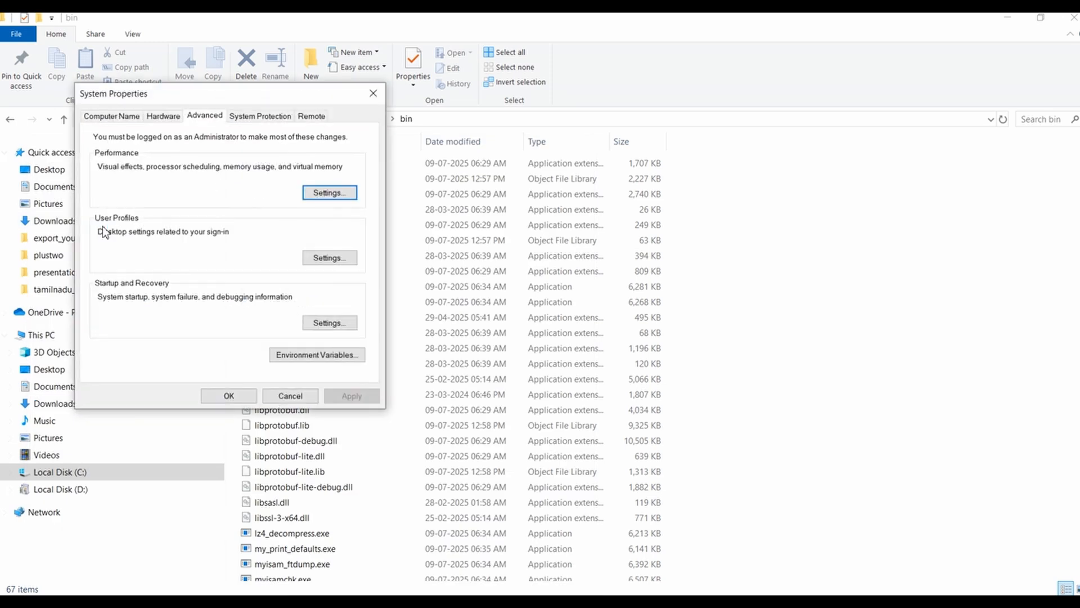
pyautogui.click(329, 356)
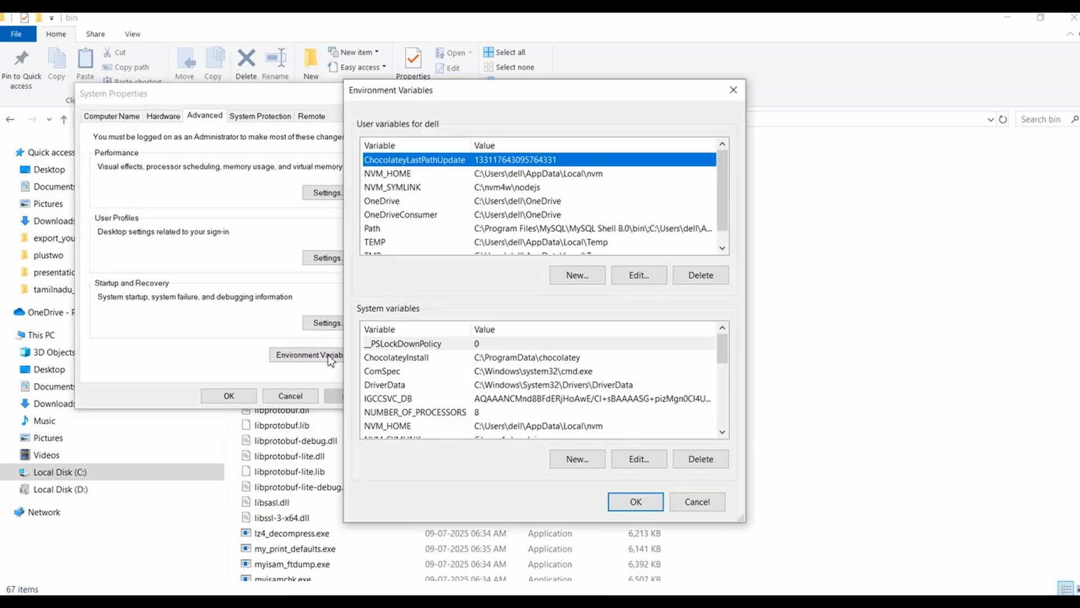
# Add C:\Program Files\MySQL\MySQL Server 8.0\bin as a new entry in the user Path variable and confirm all dialogs.
pyautogui.click(722, 248)
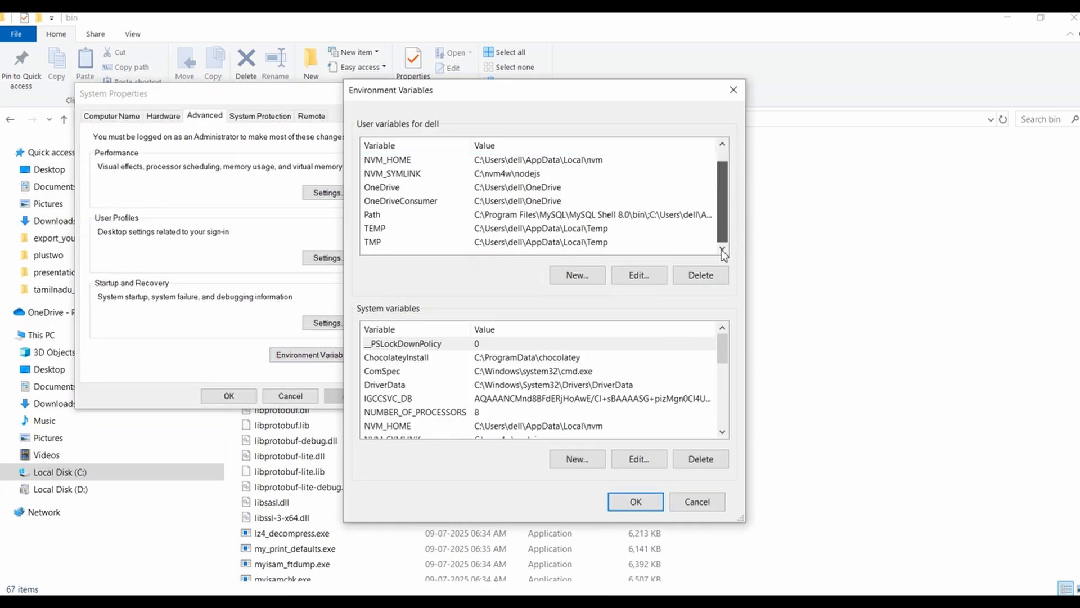
pyautogui.click(489, 217)
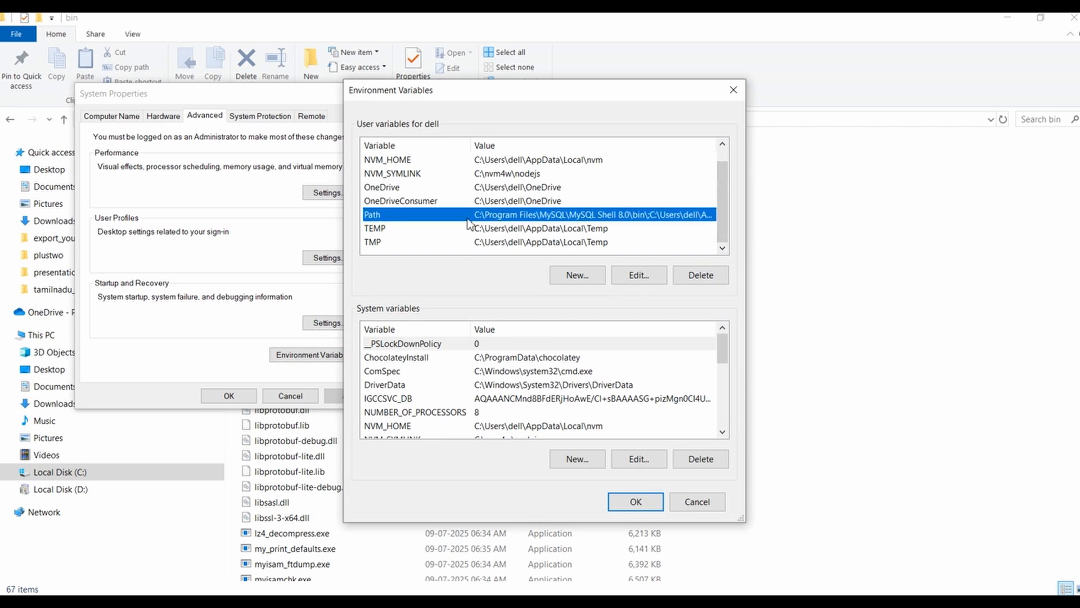
pyautogui.doubleClick(377, 218)
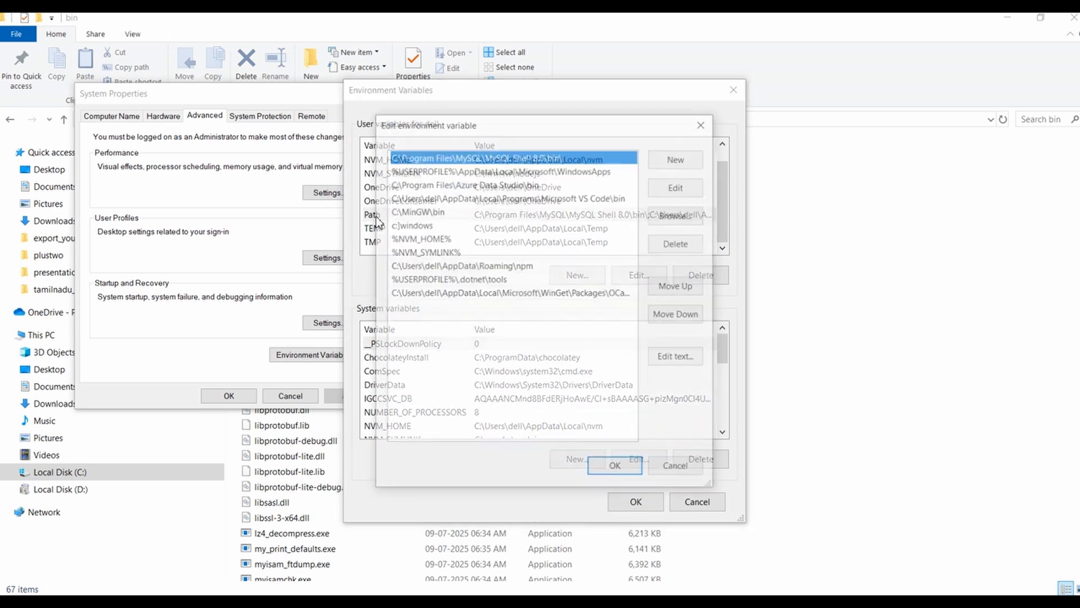
pyautogui.click(680, 161)
pyautogui.hotkey('ctrl', 'v')
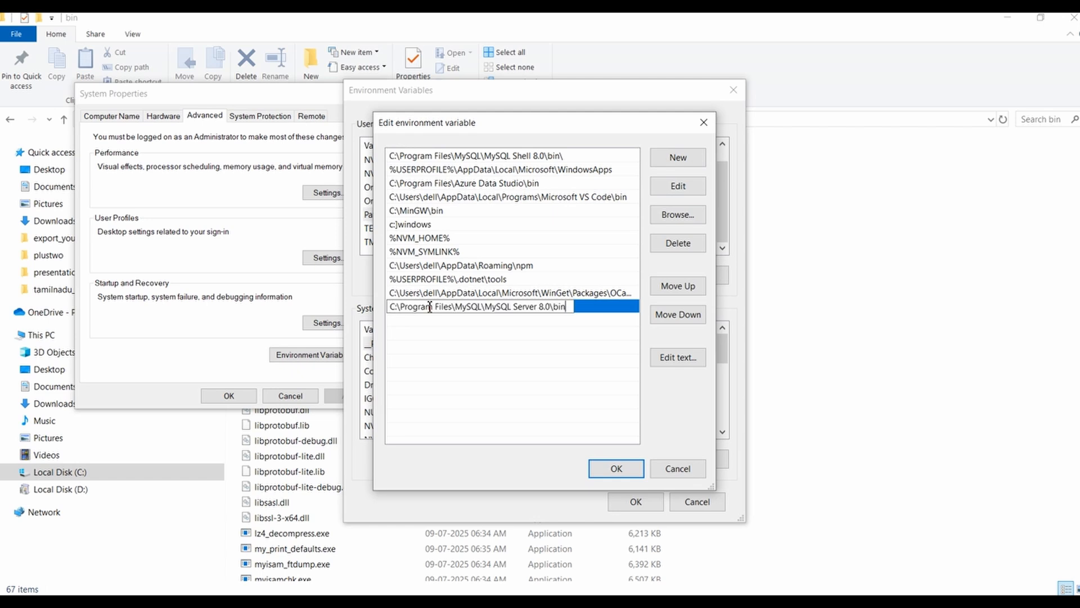
pyautogui.click(602, 470)
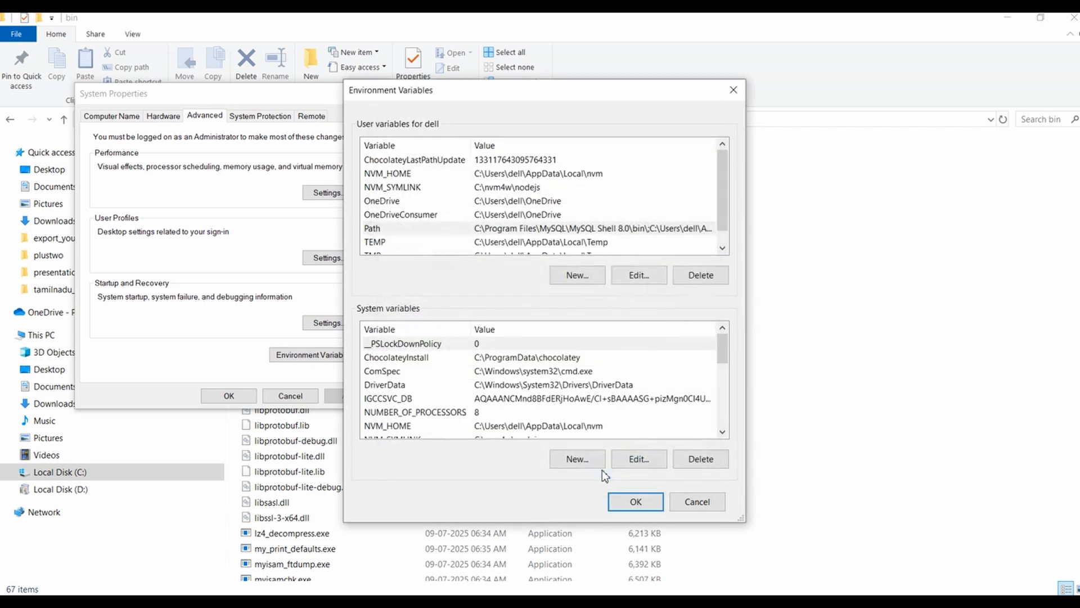
pyautogui.click(631, 505)
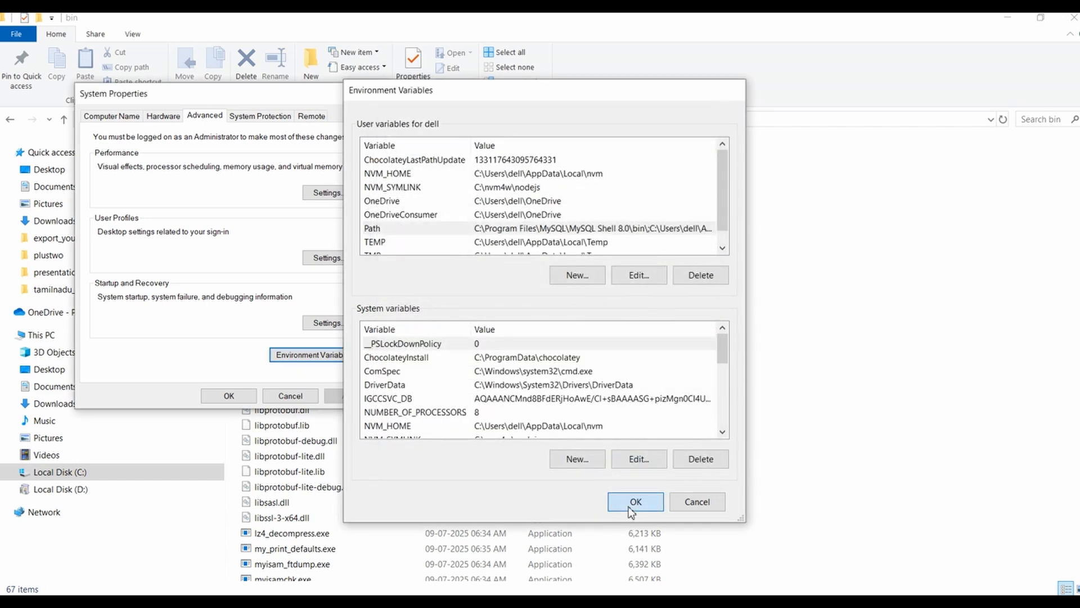
pyautogui.click(228, 395)
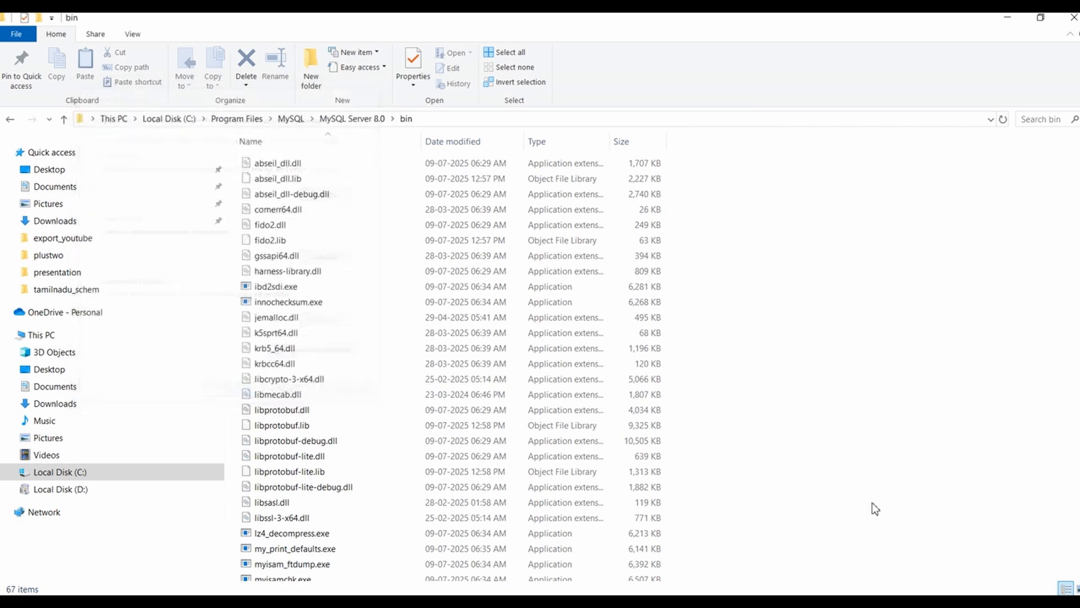
# Return to the desktop, open Command Prompt and check the installed MySQL version with mysql --version.
pyautogui.press('super+d')
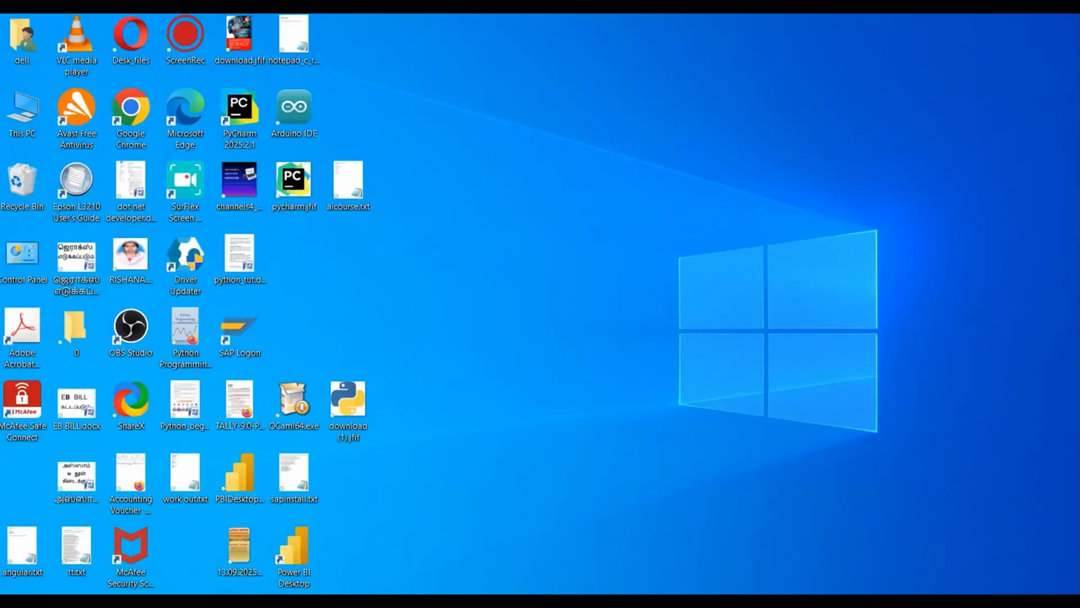
pyautogui.press('super')
pyautogui.write('co')
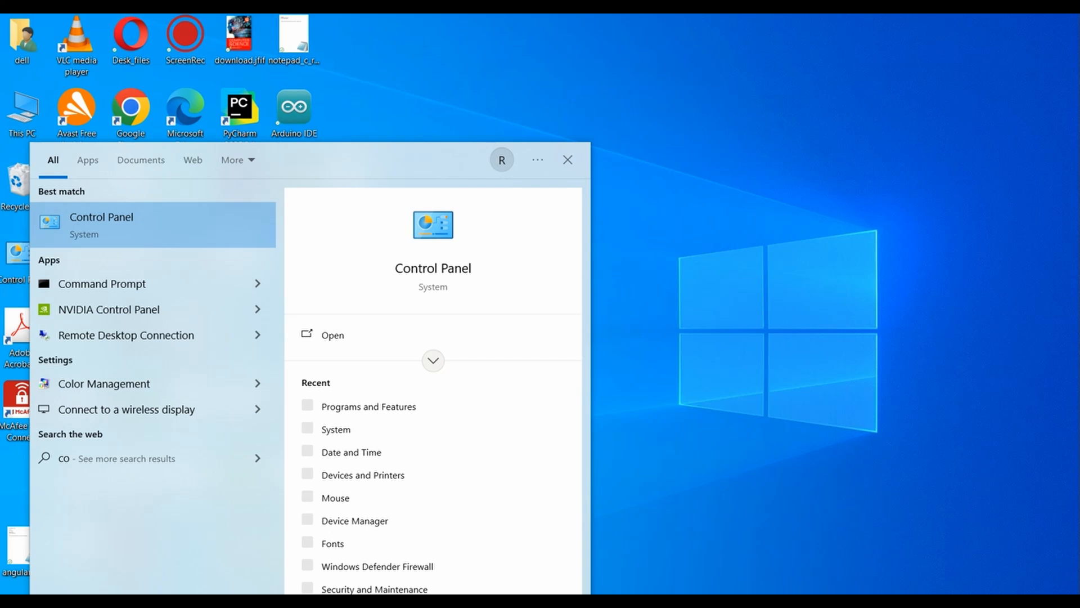
pyautogui.write('oma')
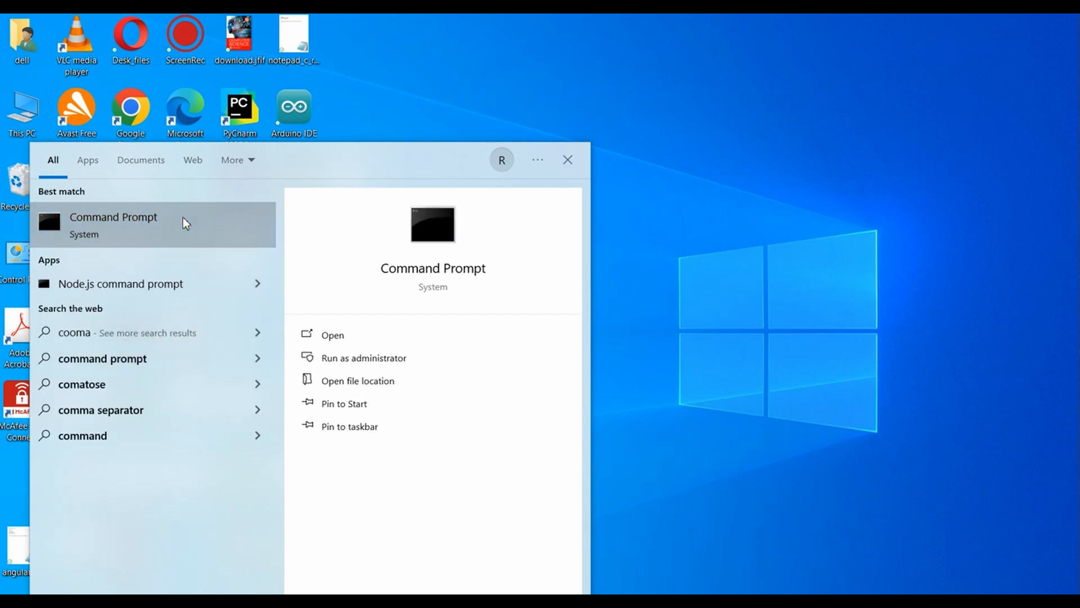
pyautogui.click(183, 217)
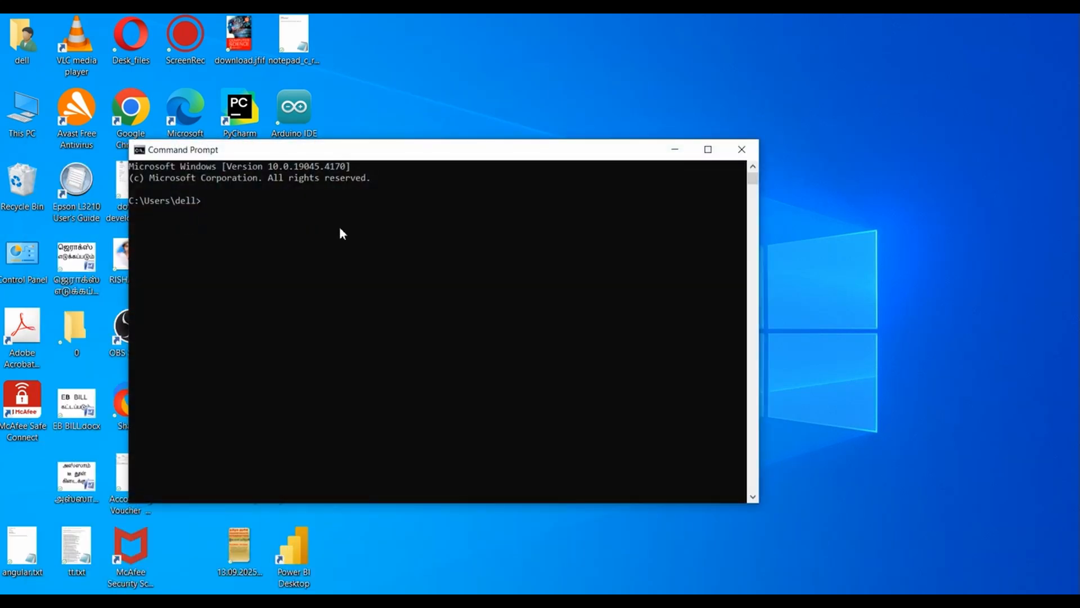
pyautogui.write('mysql --version')
pyautogui.press('Return')
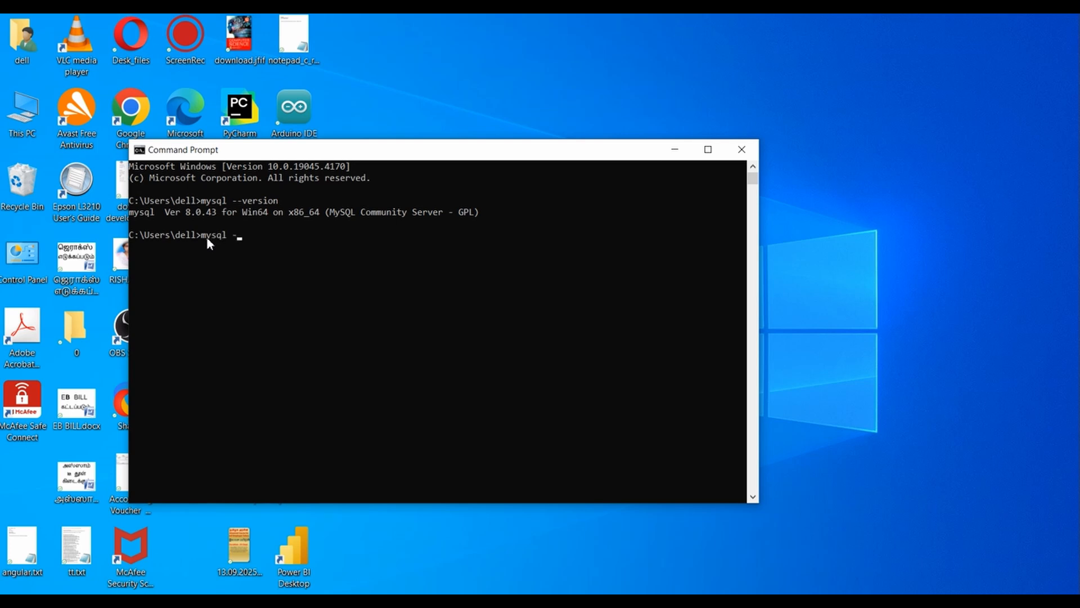
# Log in to the MySQL server with mysql -u root -p and enter the root account password.
pyautogui.write('u root -p')
pyautogui.press('Return')
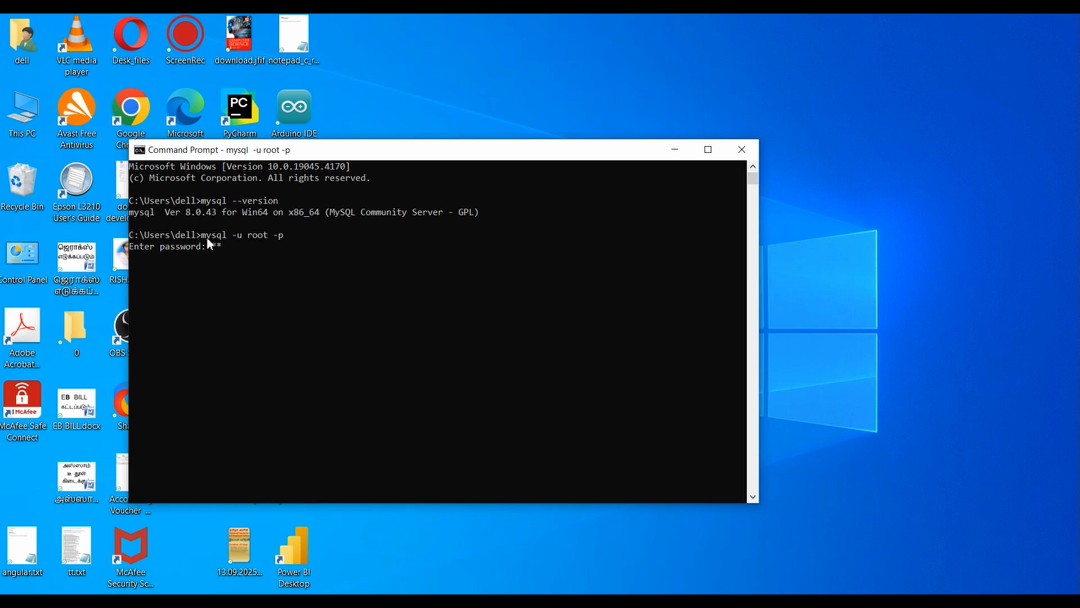
pyautogui.write('**************')
pyautogui.press('Return')
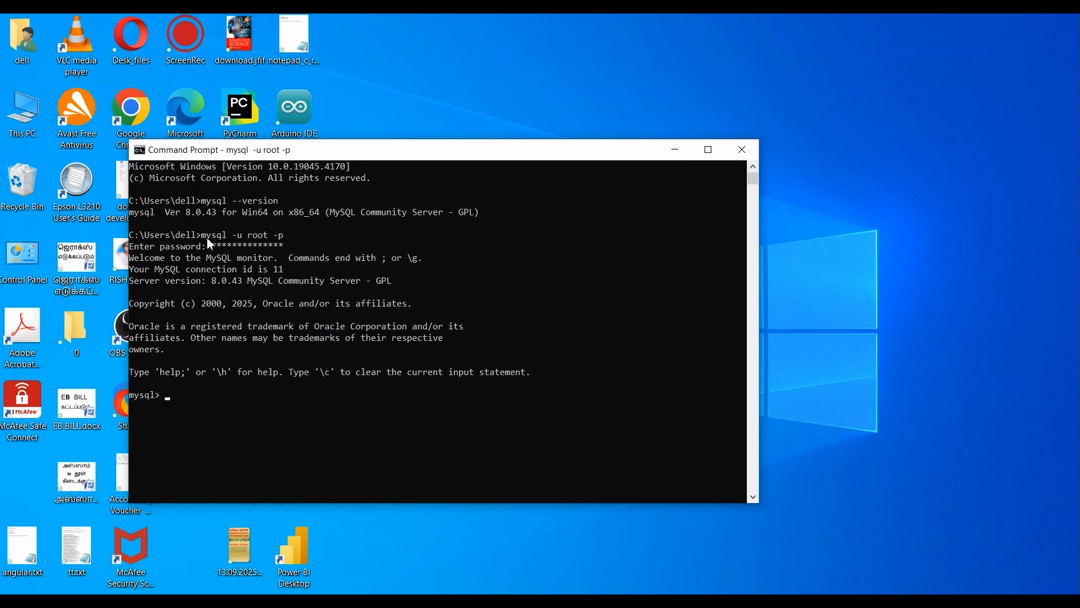
# List the databases on the MySQL server with the show databases; statement.
pyautogui.write('show database;')
pyautogui.press('Return')
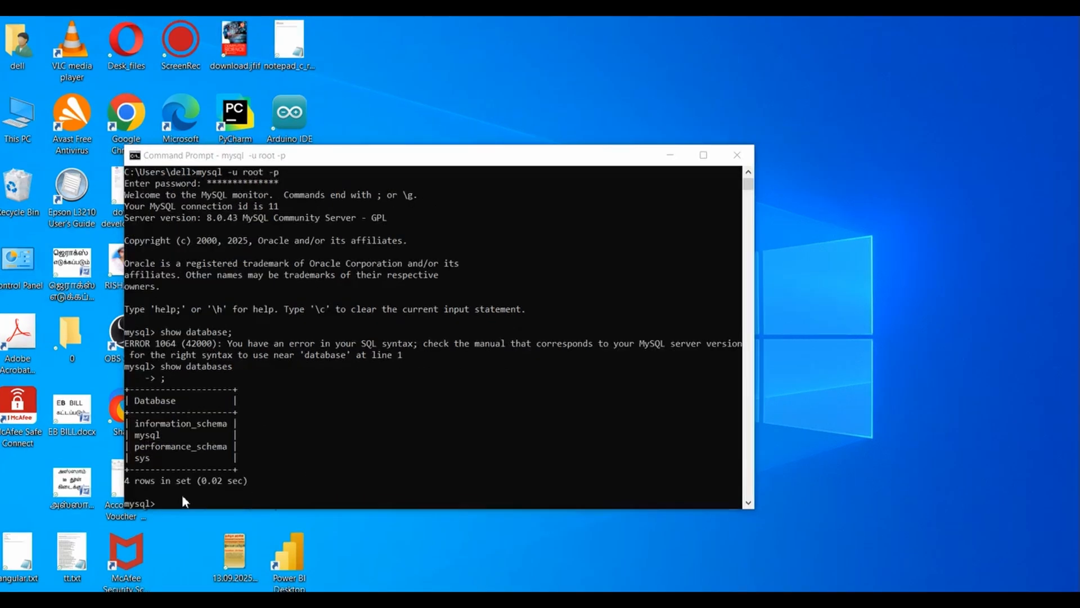
pyautogui.click(182, 498)
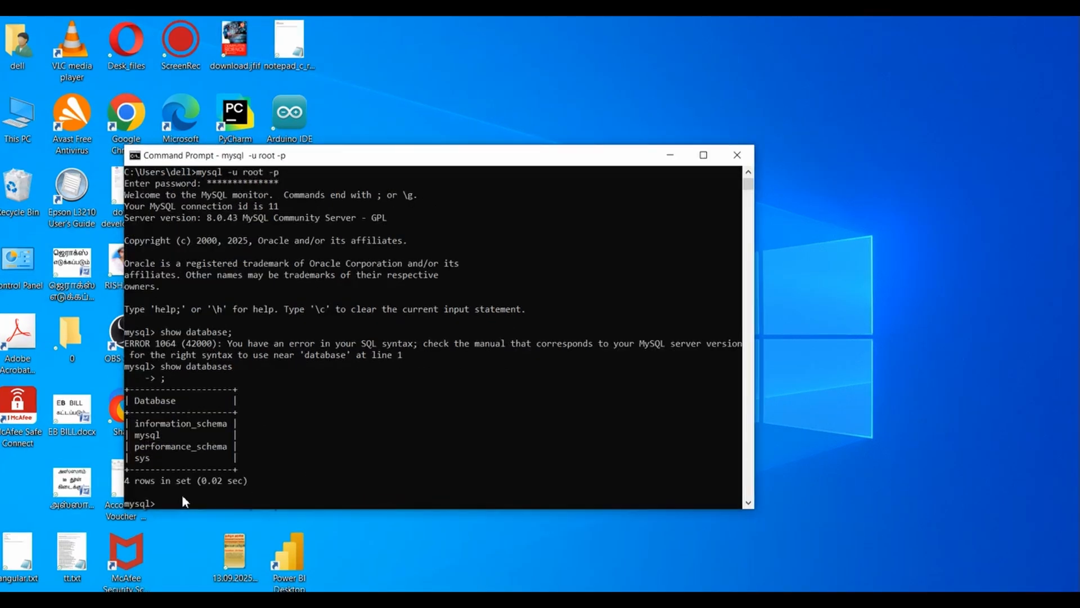
pyautogui.write('show databases;')
pyautogui.press('Return')
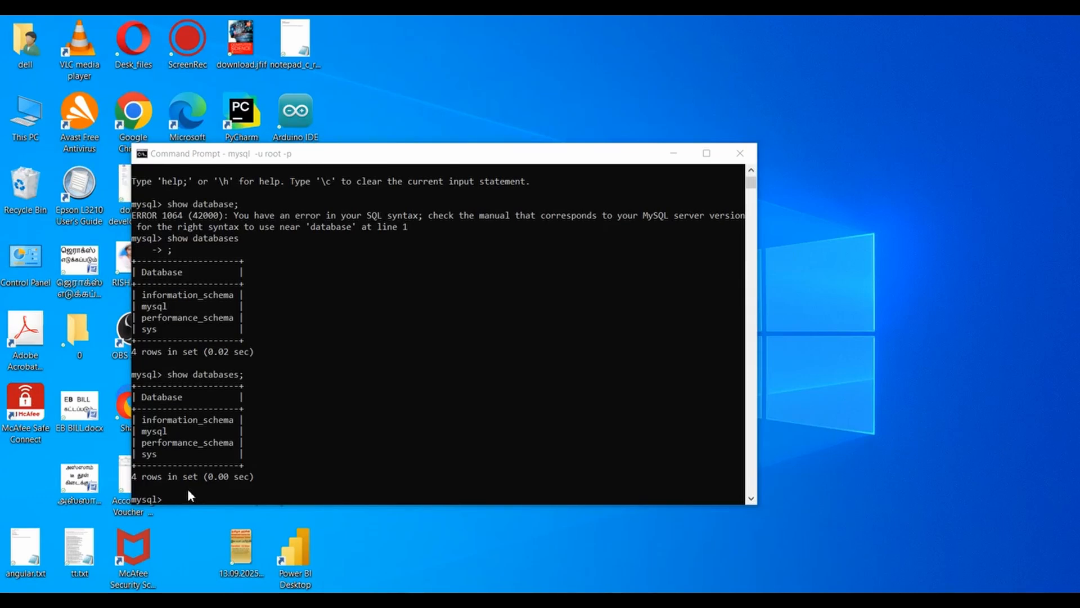
# Create a new database named example_db with a create database statement.
pyautogui.click(188, 491)
pyautogui.write('create')
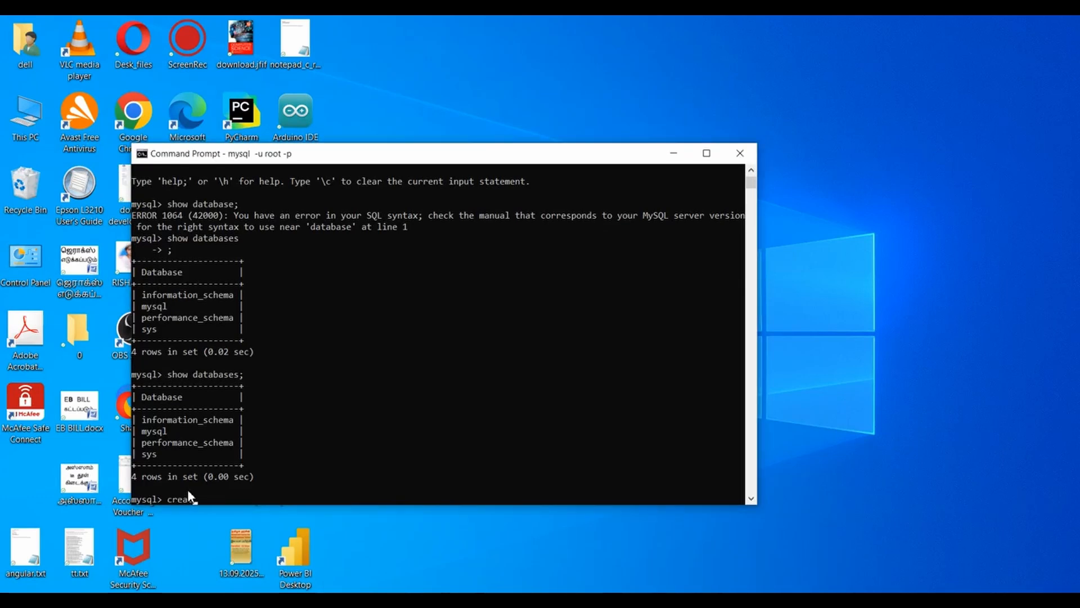
pyautogui.write(' database example_db;')
pyautogui.press('Return')
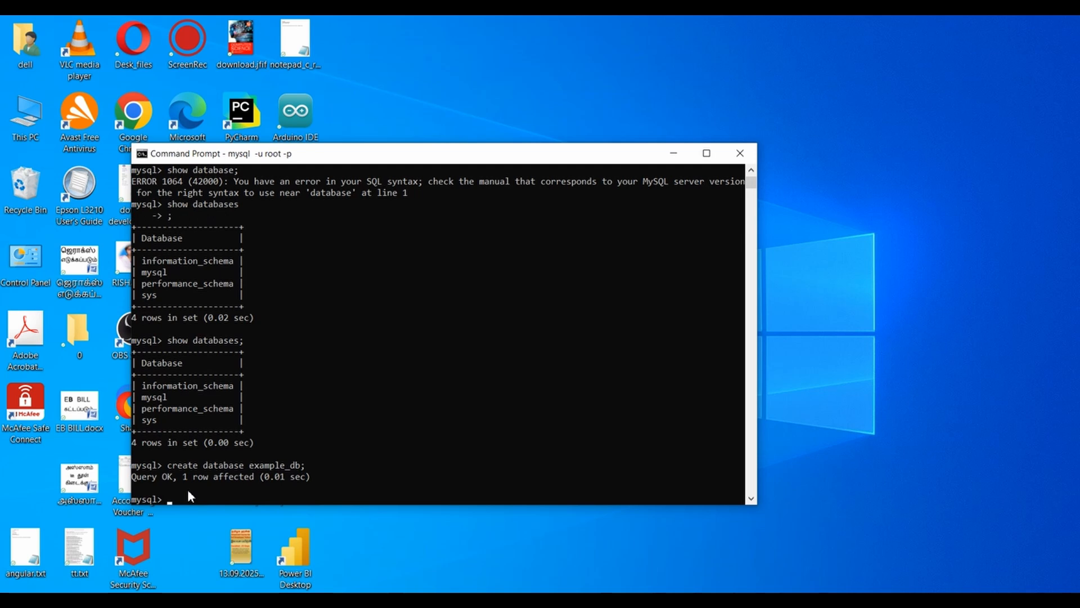
# Run show databases again to check the database list for example_db.
pyautogui.write('show databases')
pyautogui.press('Return')
pyautogui.write(';')
pyautogui.press('Return')
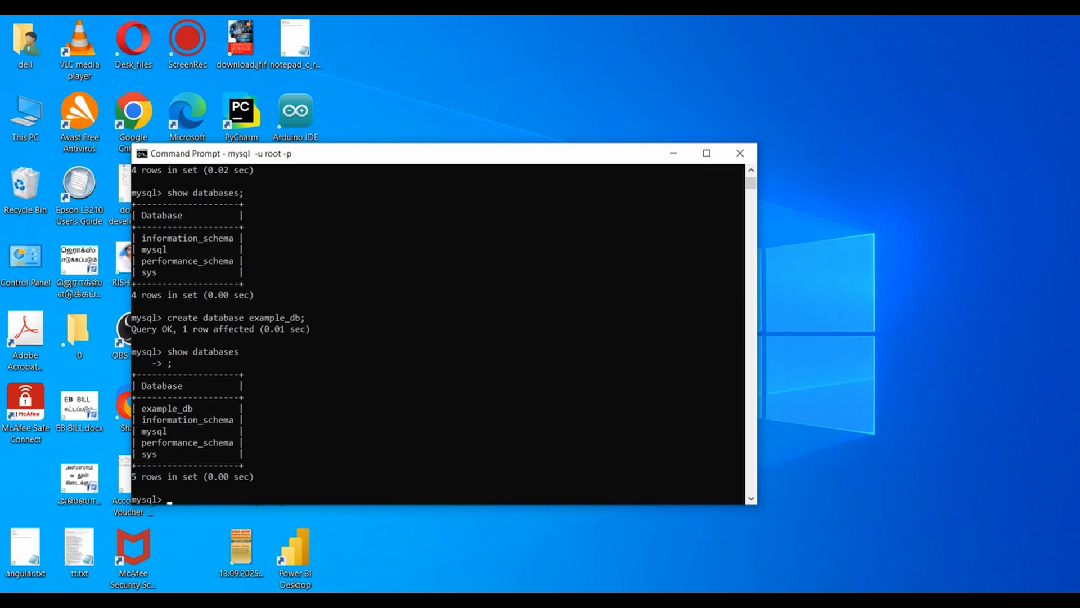
# Switch to MySQL Workbench and create a new model.
pyautogui.moveTo(675, 600)
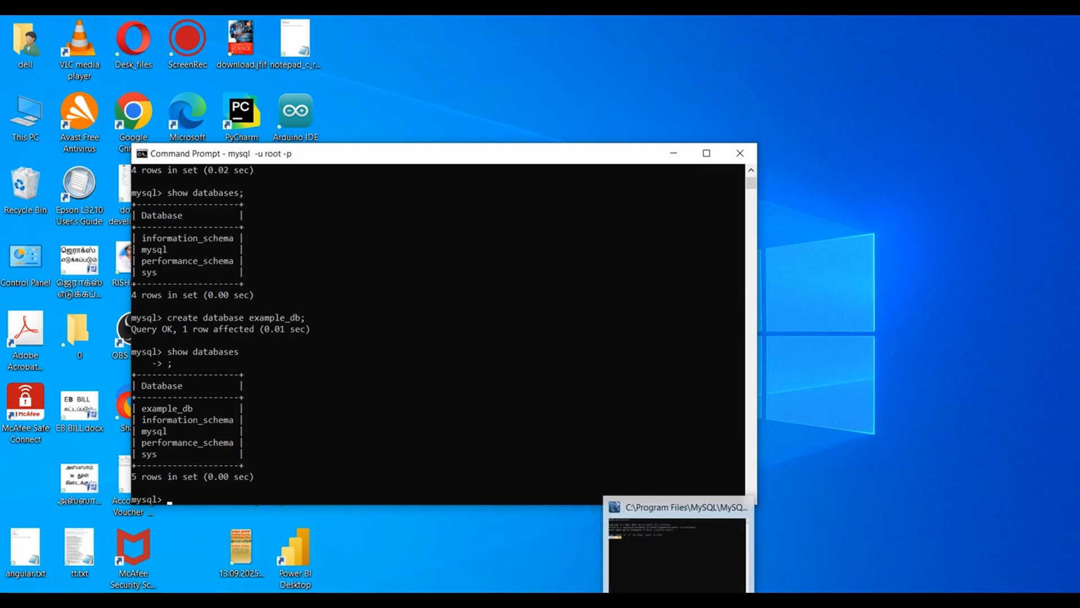
pyautogui.click(714, 540)
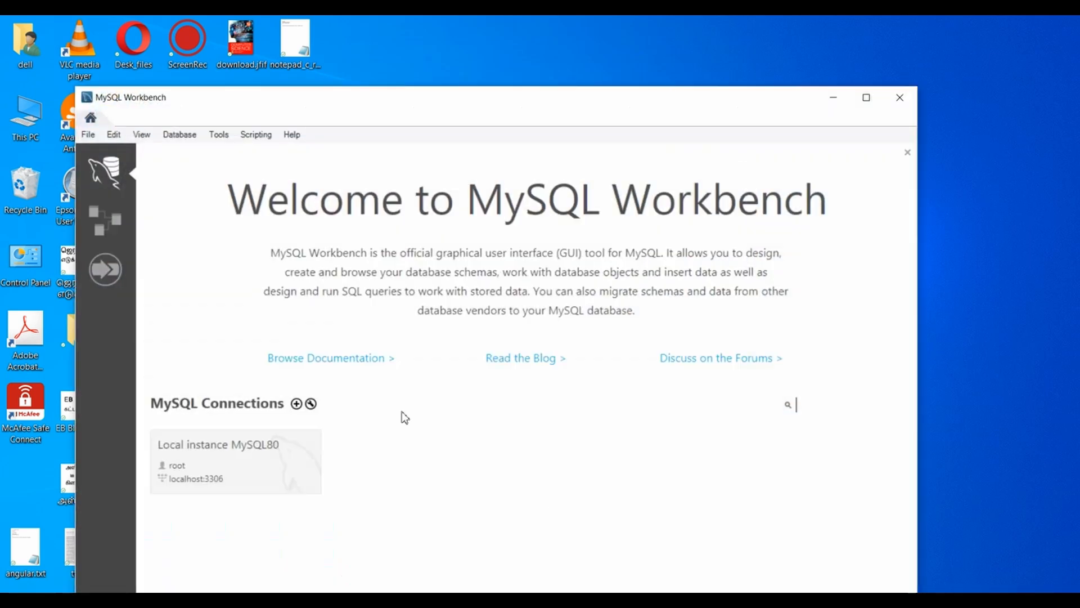
pyautogui.click(87, 135)
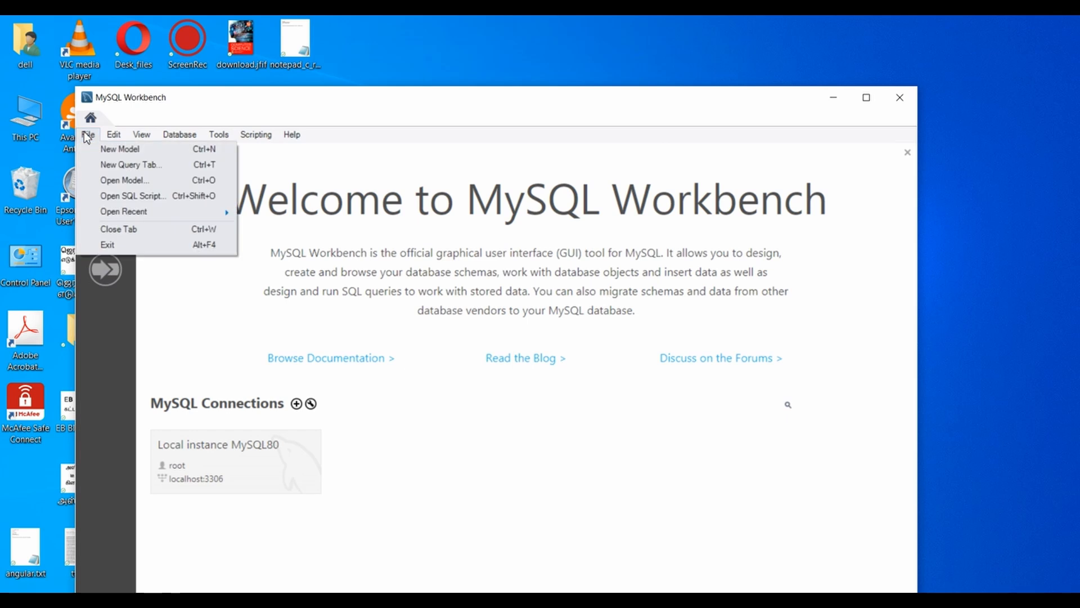
pyautogui.click(120, 148)
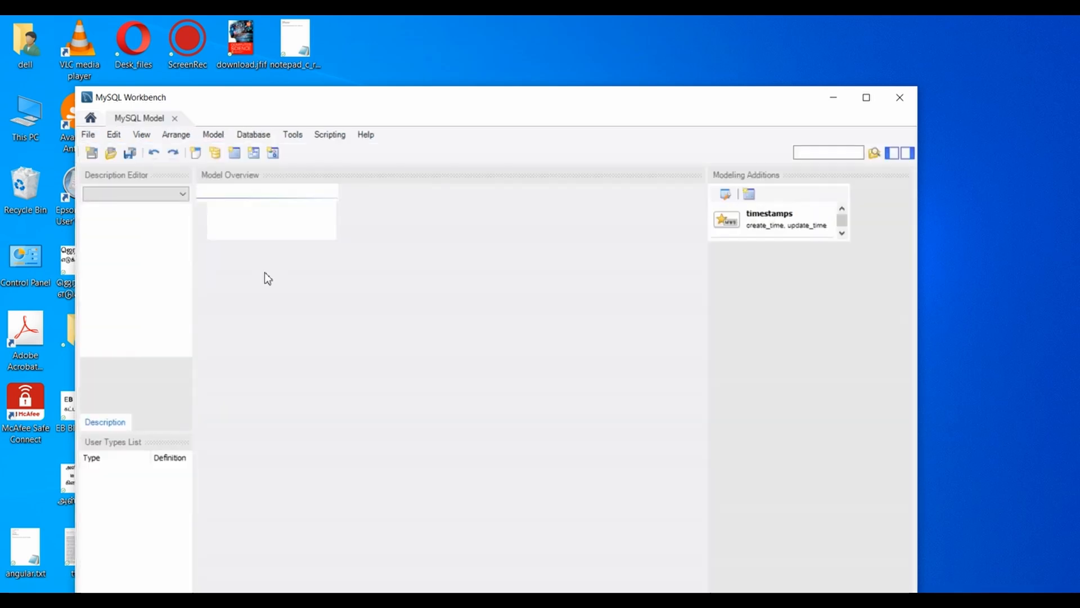